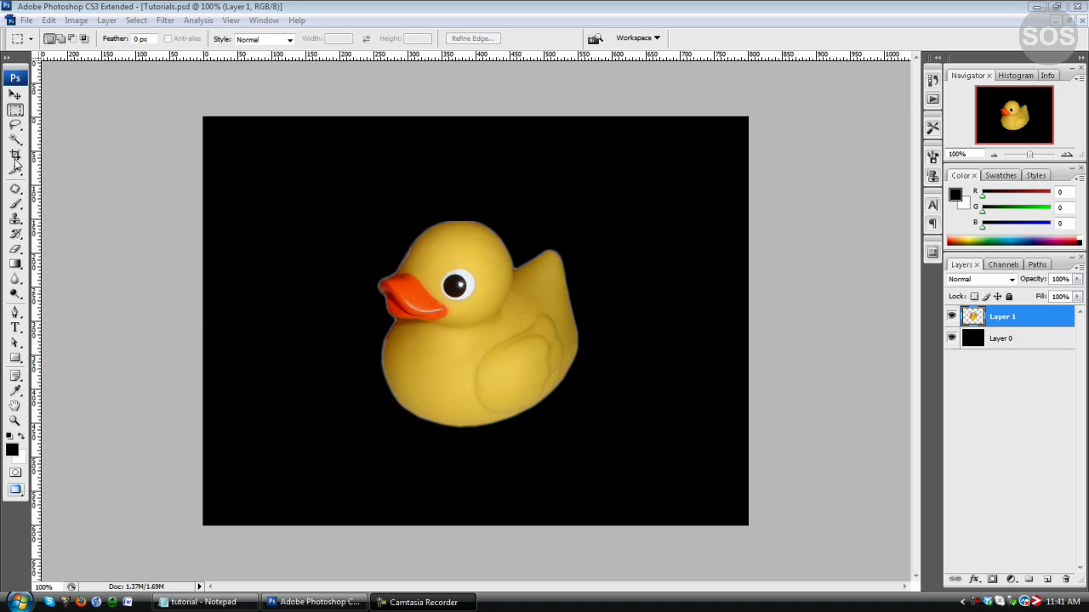
# Switch to the Move tool and nudge the duck slightly on the canvas
pyautogui.click(24, 194)
pyautogui.click(17, 191)
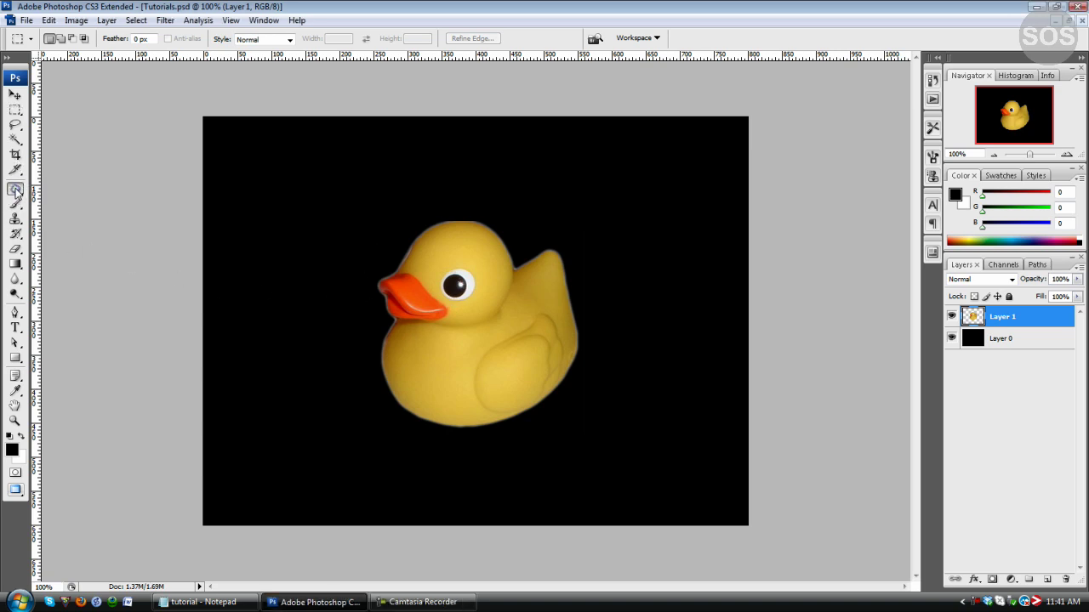
pyautogui.click(55, 191)
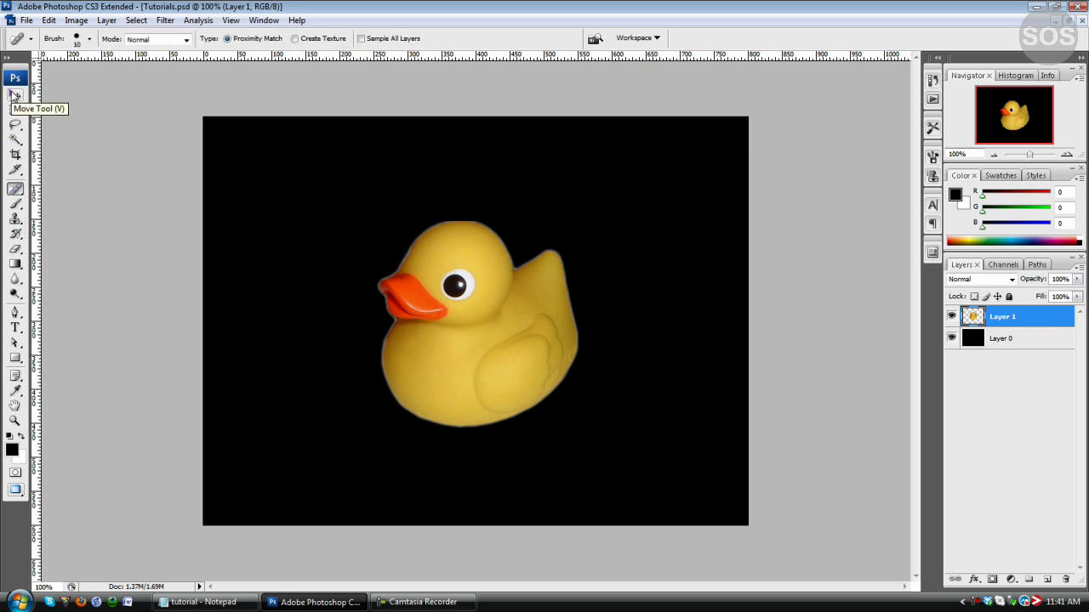
pyautogui.click(14, 95)
pyautogui.moveTo(499, 324)
pyautogui.mouseDown()
pyautogui.moveTo(468, 301)
pyautogui.moveTo(493, 326)
pyautogui.mouseUp()
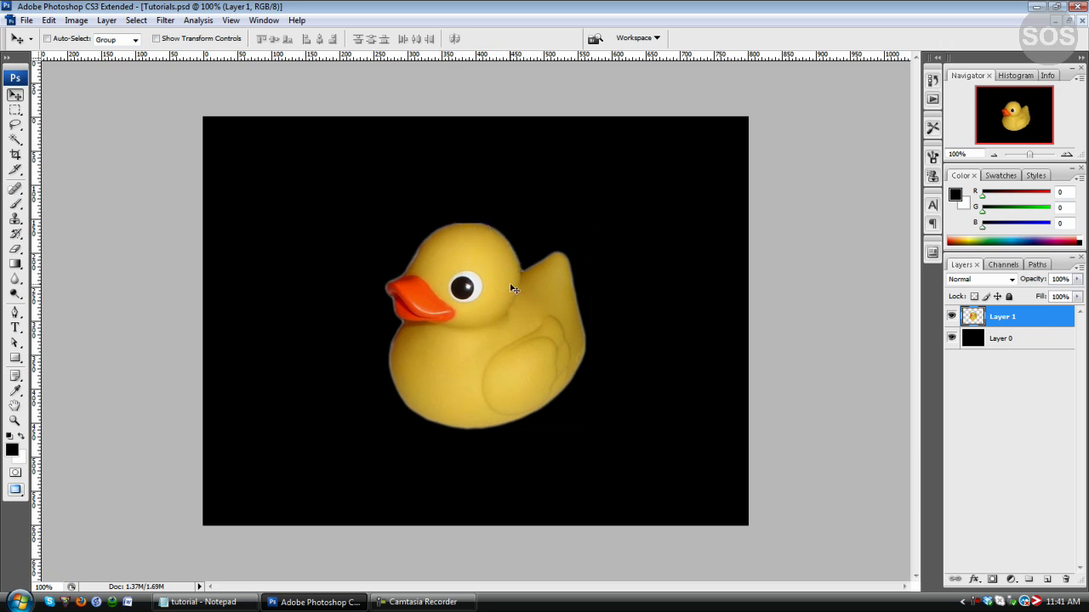
# Free-transform the duck up to about 406.7%, shifting it lower so its eye fills the canvas
pyautogui.hotkey('ctrl', 't')
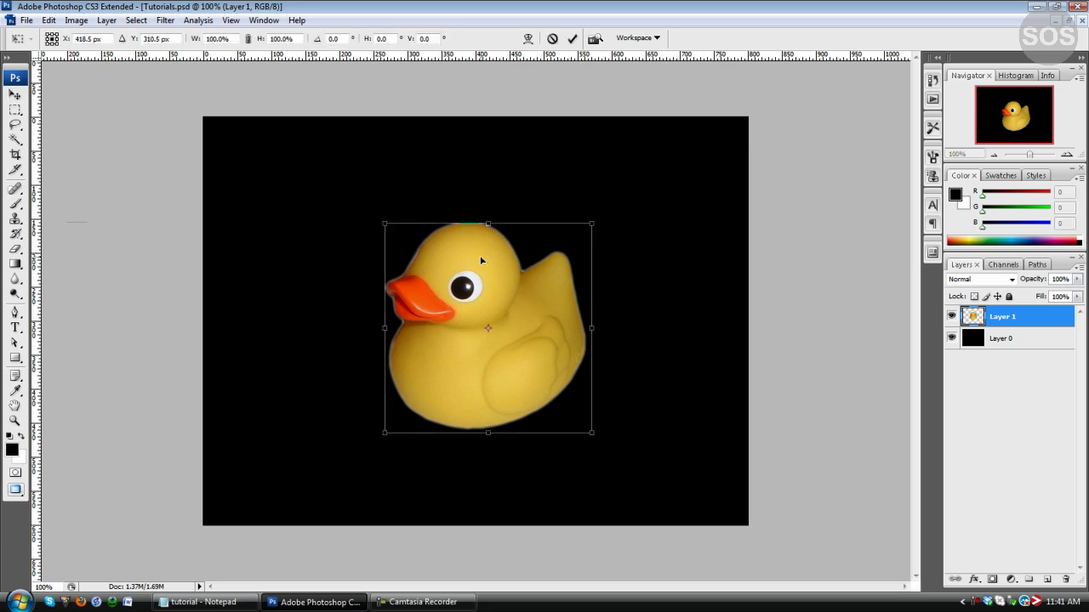
pyautogui.moveTo(592, 224); pyautogui.dragTo(859, 7)
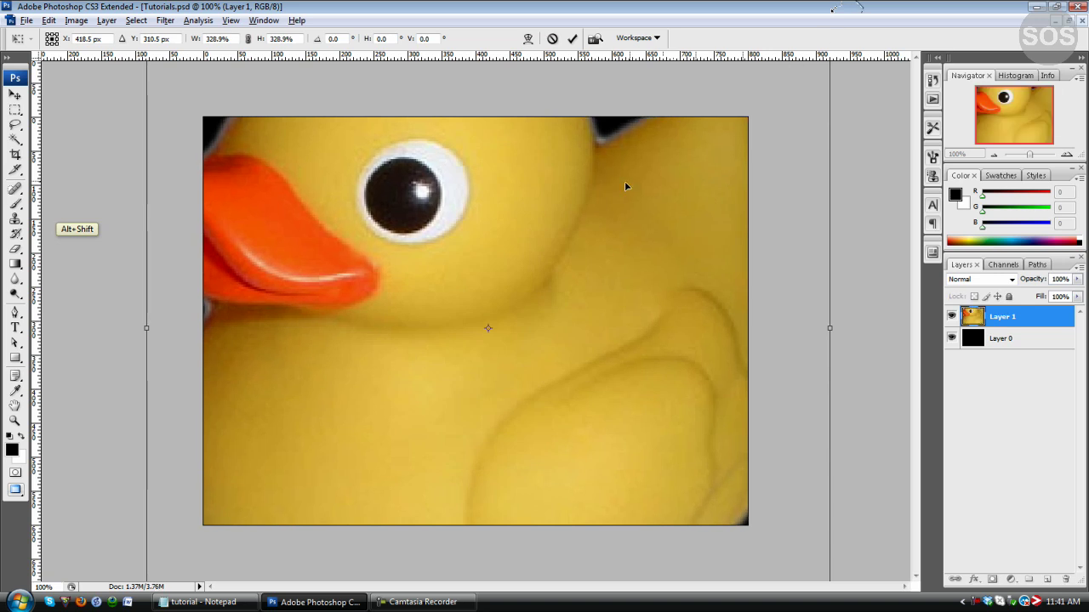
pyautogui.moveTo(411, 210); pyautogui.dragTo(448, 461)
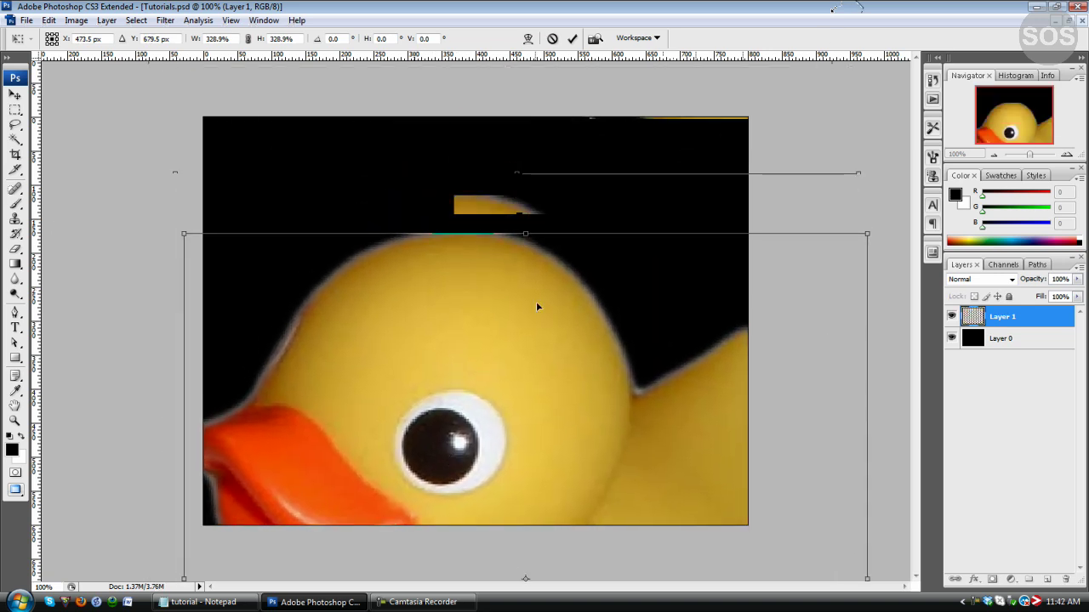
pyautogui.moveTo(867, 233); pyautogui.dragTo(1059, 70)
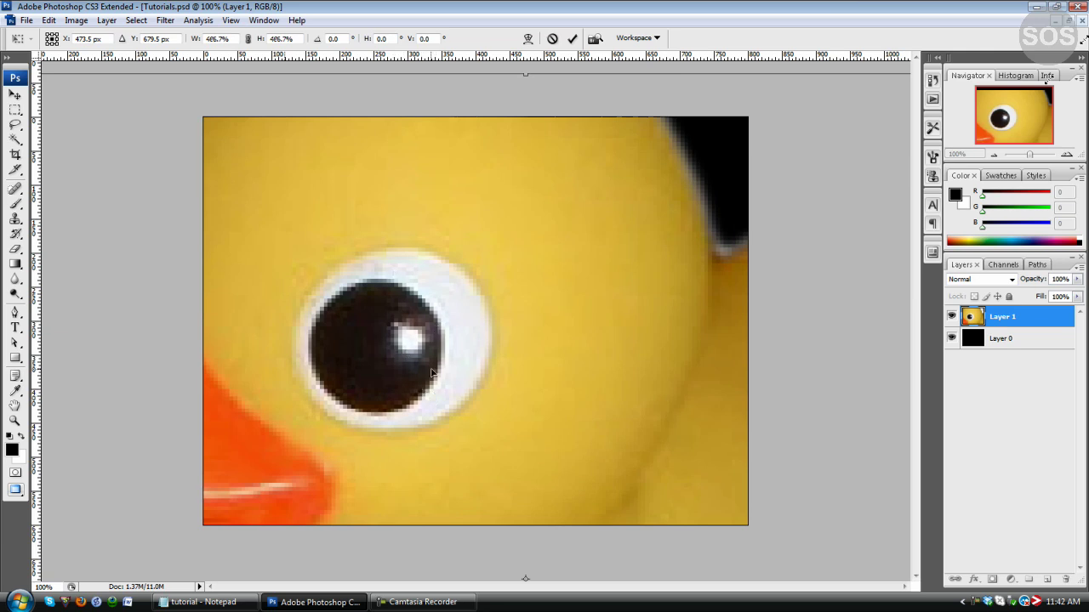
pyautogui.press('Return')
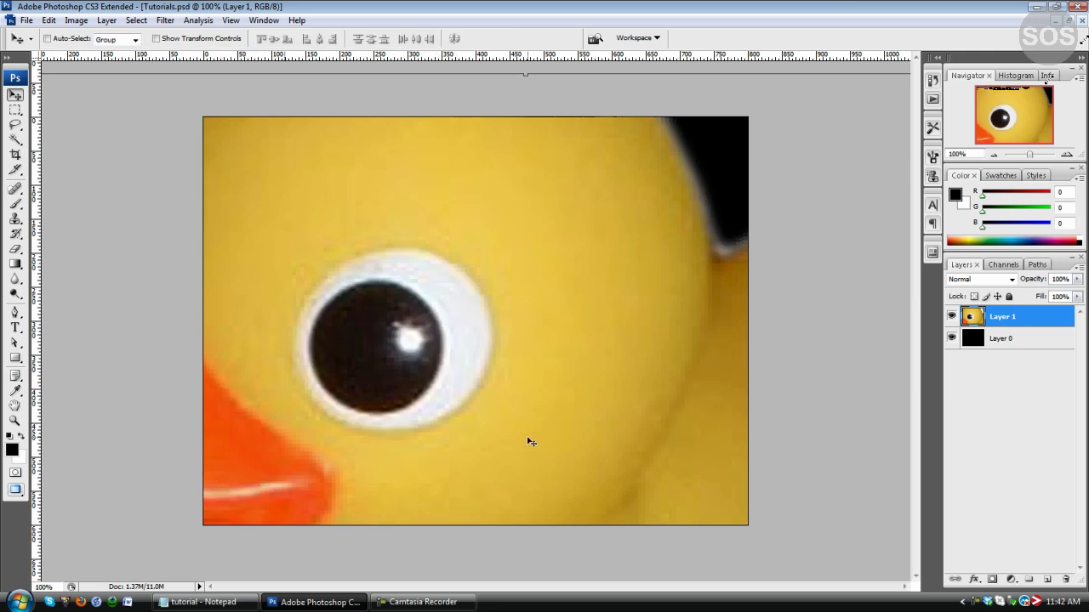
# Drag the enlarged duck to view its head top, eye and beak close up, ending with the eye low
pyautogui.moveTo(481, 256); pyautogui.dragTo(549, 408)
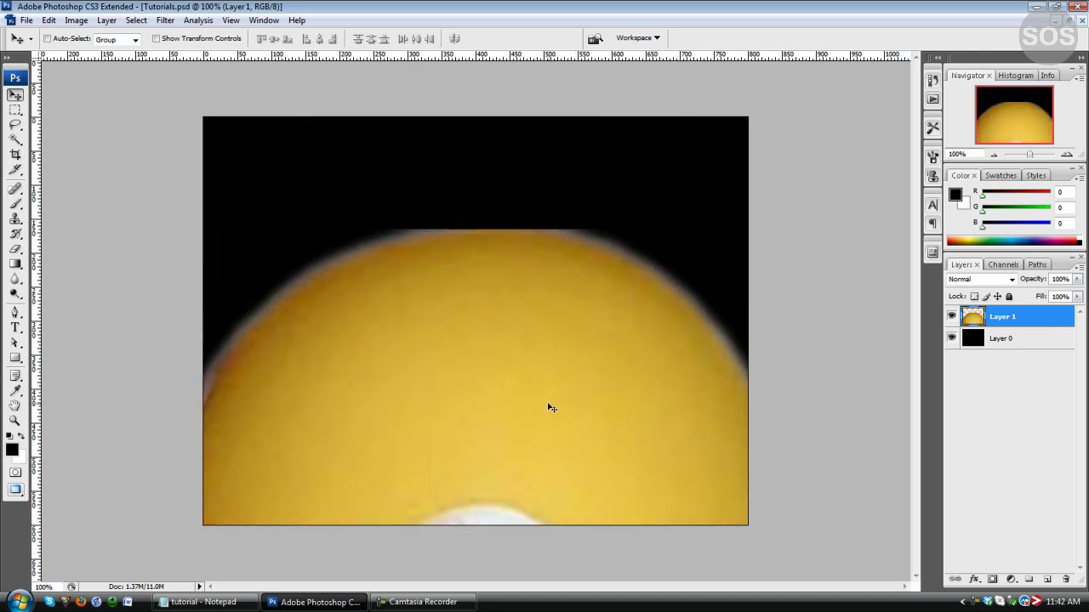
pyautogui.moveTo(491, 298); pyautogui.dragTo(573, 222)
pyautogui.moveTo(487, 360); pyautogui.dragTo(481, 266)
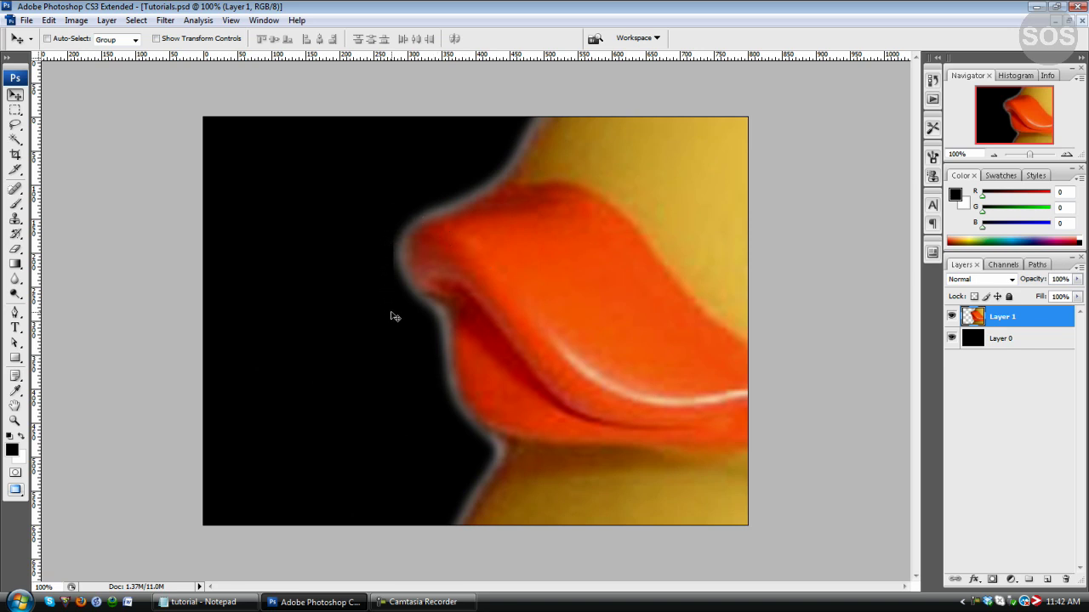
pyautogui.moveTo(539, 383); pyautogui.dragTo(212, 504)
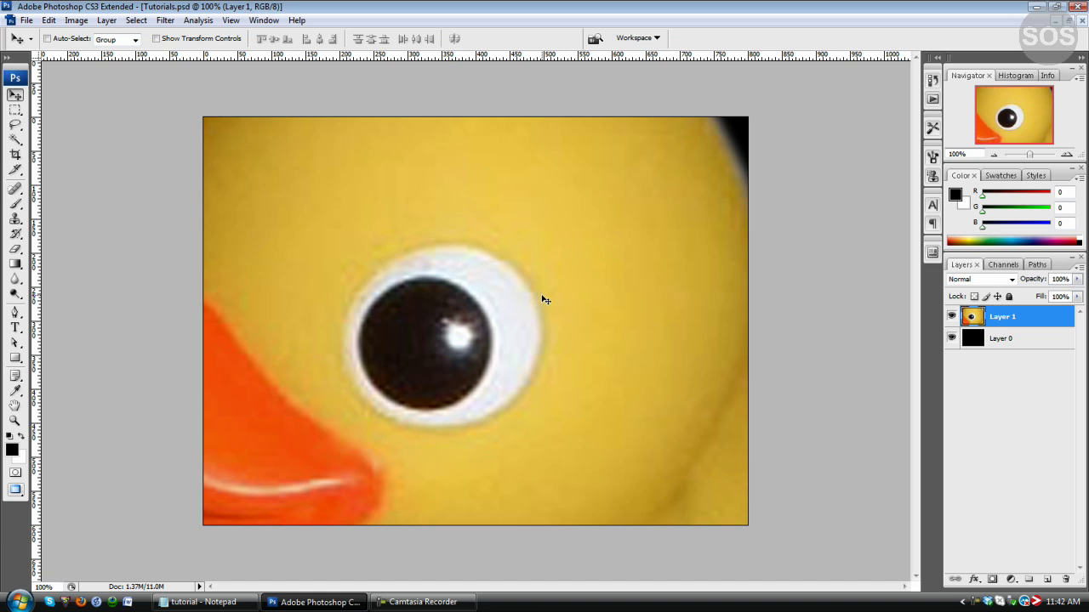
pyautogui.moveTo(537, 243); pyautogui.dragTo(498, 432)
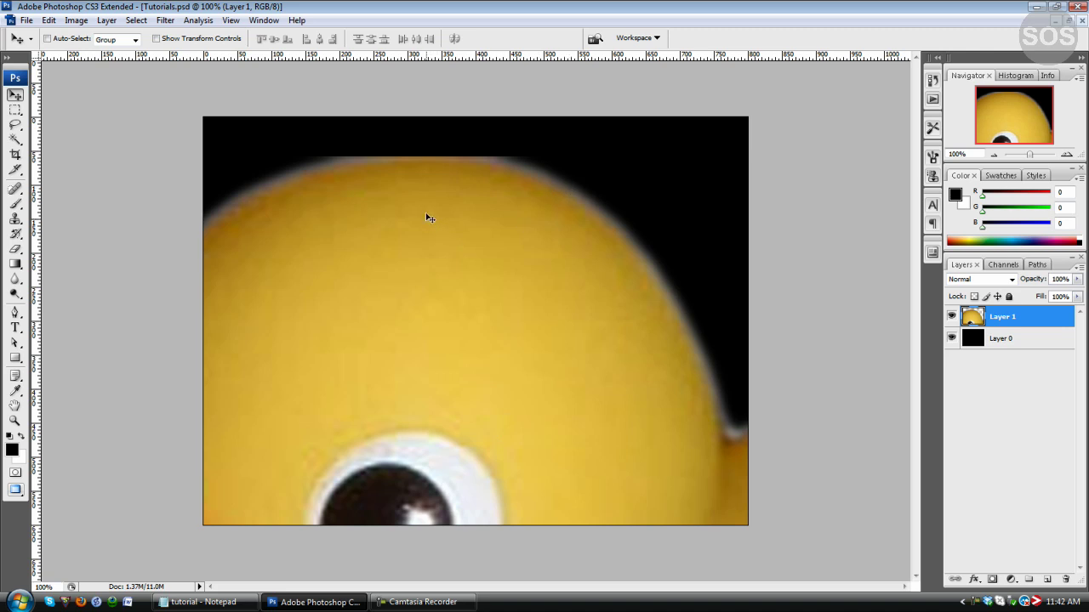
# Hide the duck layer and add a new empty layer above Layer 0
pyautogui.click(951, 316)
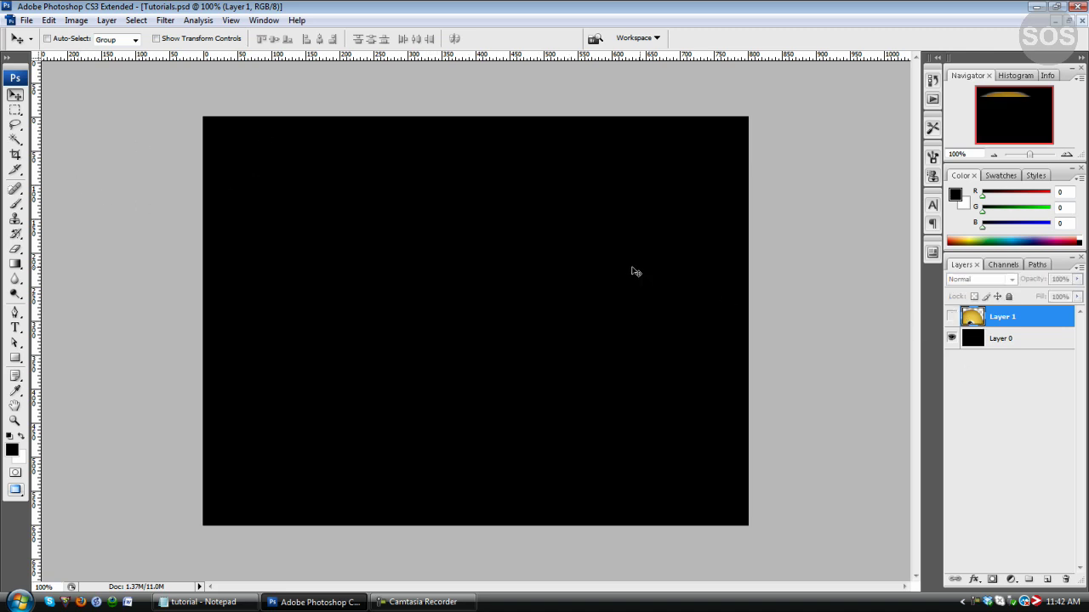
pyautogui.click(1015, 339)
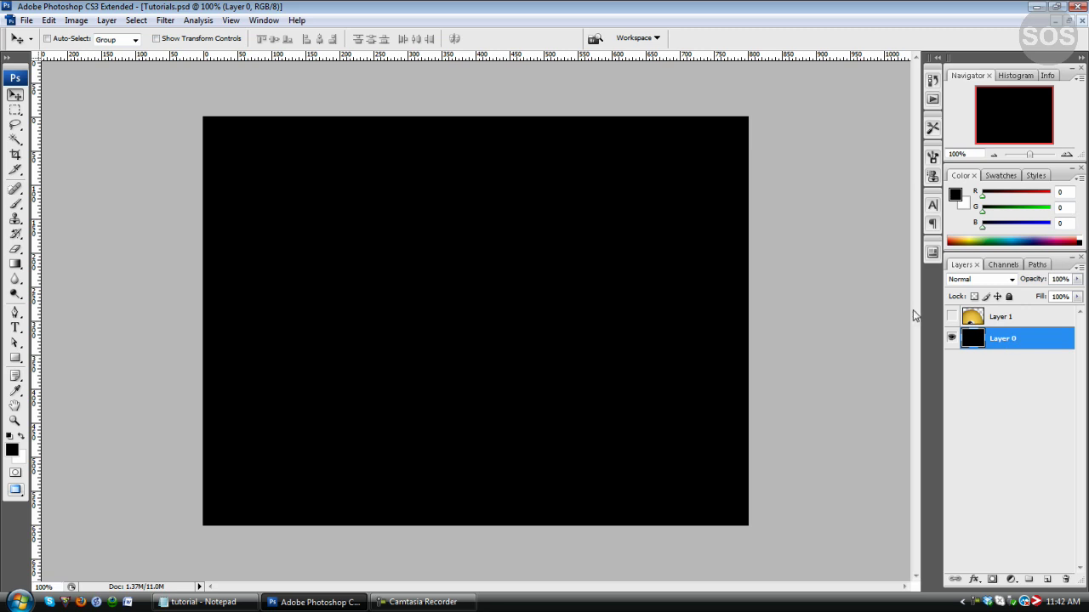
pyautogui.click(1047, 579)
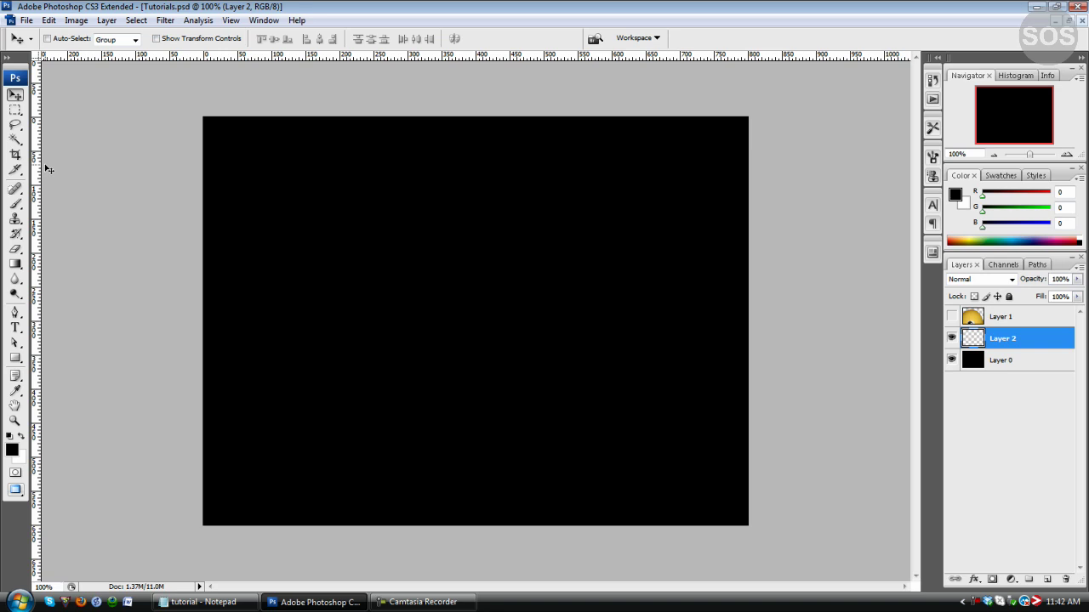
# Choose the Brush tool and set the foreground colour to red
pyautogui.click(16, 205)
pyautogui.click(12, 450)
pyautogui.click(697, 436)
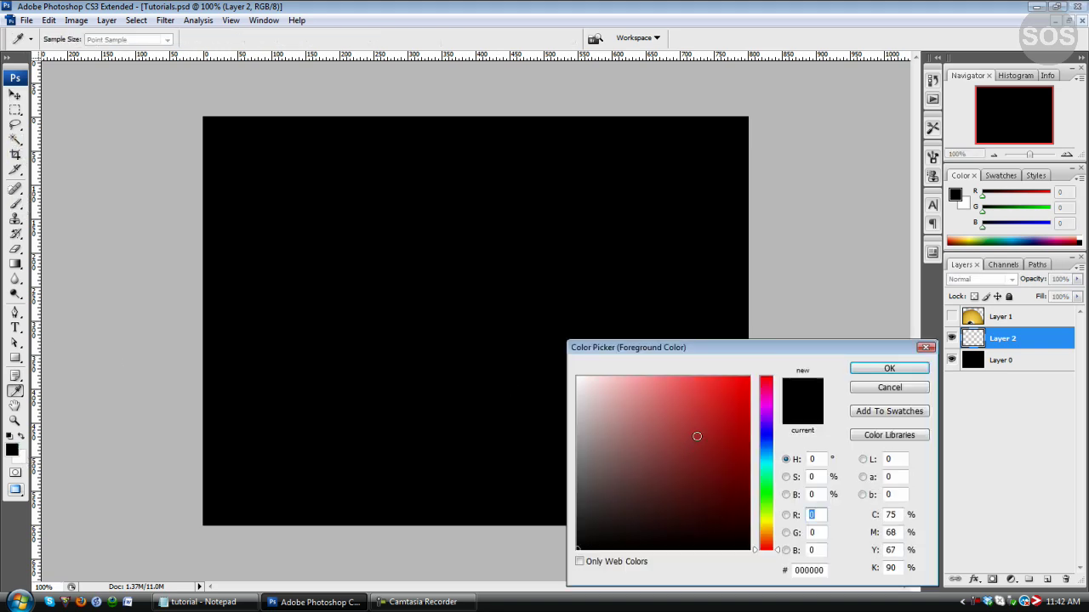
pyautogui.click(726, 411)
pyautogui.click(879, 377)
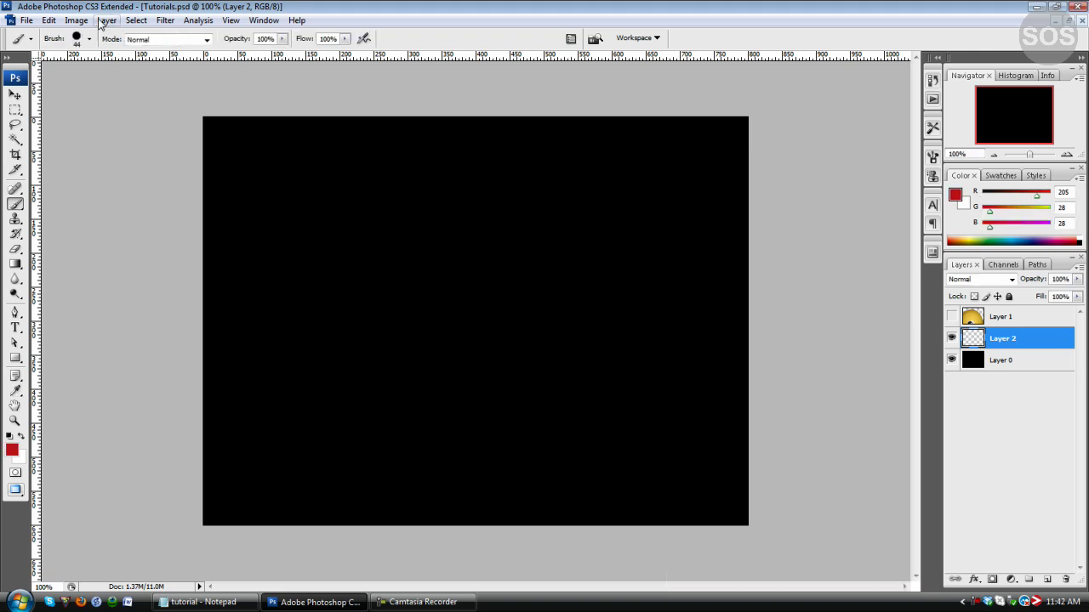
# Paint a thick red zigzag stroke with a 44 px brush on the black canvas
pyautogui.click(89, 39)
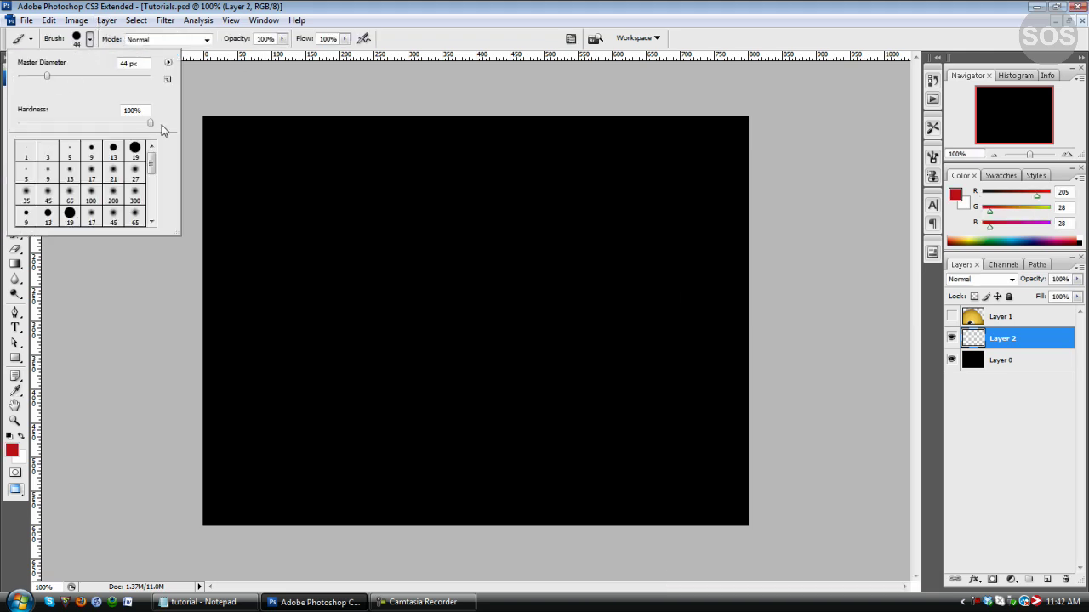
pyautogui.click(439, 228)
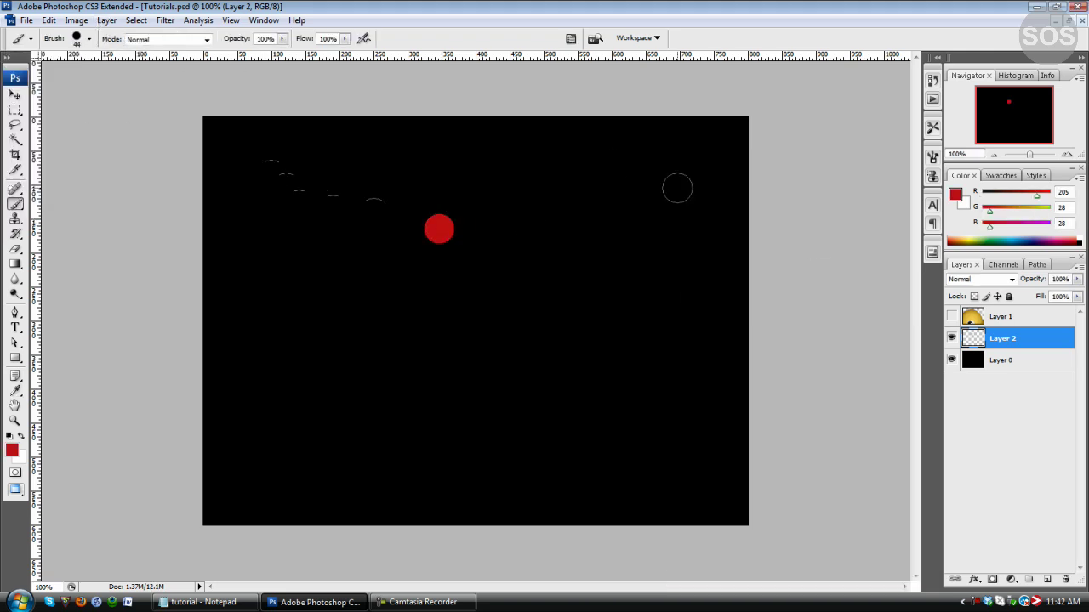
pyautogui.moveTo(419, 224)
pyautogui.mouseDown()
pyautogui.moveTo(508, 236)
pyautogui.moveTo(463, 309)
pyautogui.moveTo(374, 325)
pyautogui.mouseUp()
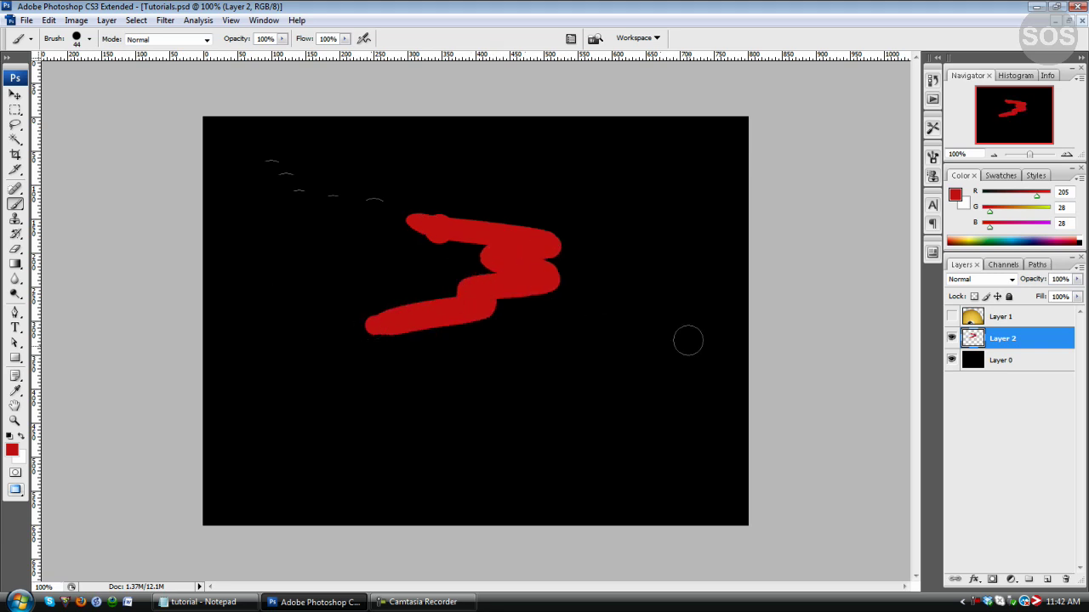
pyautogui.moveTo(464, 294); pyautogui.dragTo(476, 291)
# Scale the red stroke up to 490% around its centre
pyautogui.hotkey('ctrl', 't')
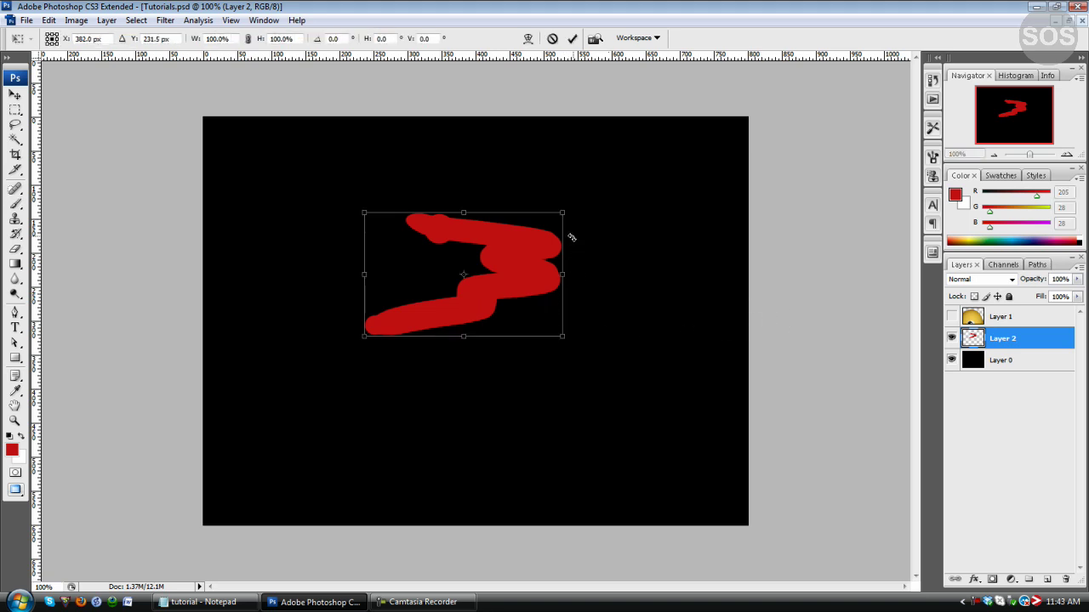
pyautogui.moveTo(566, 209)
pyautogui.mouseDown()
pyautogui.moveTo(683, 131)
pyautogui.moveTo(801, 142)
pyautogui.mouseUp()
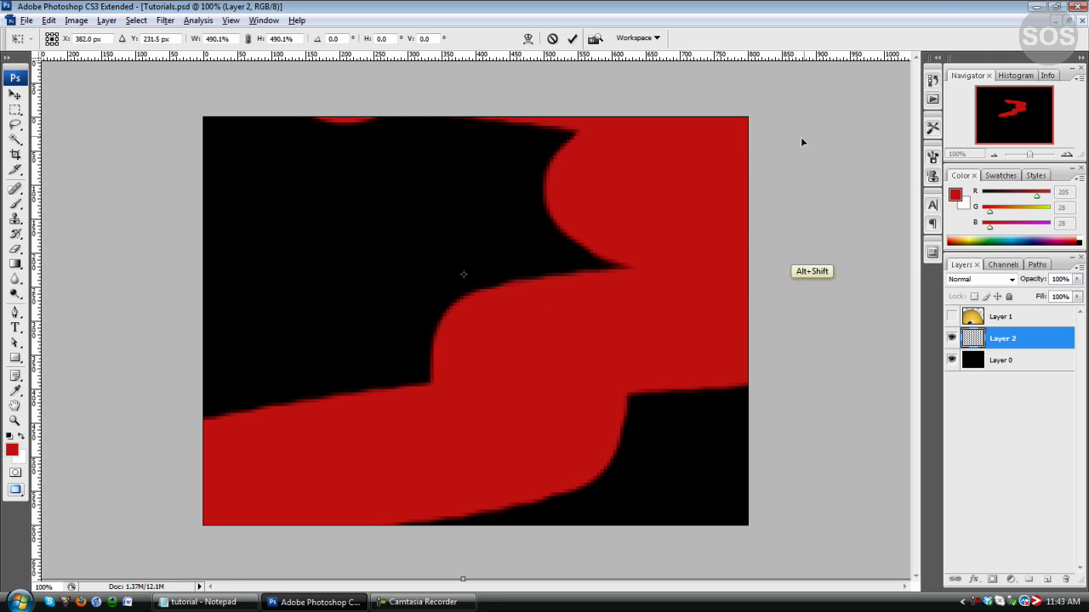
pyautogui.press('Return')
# Brush red over the black notches along the stroke's edge, then undo those strokes
pyautogui.press('b')
pyautogui.moveTo(432, 396); pyautogui.dragTo(421, 379)
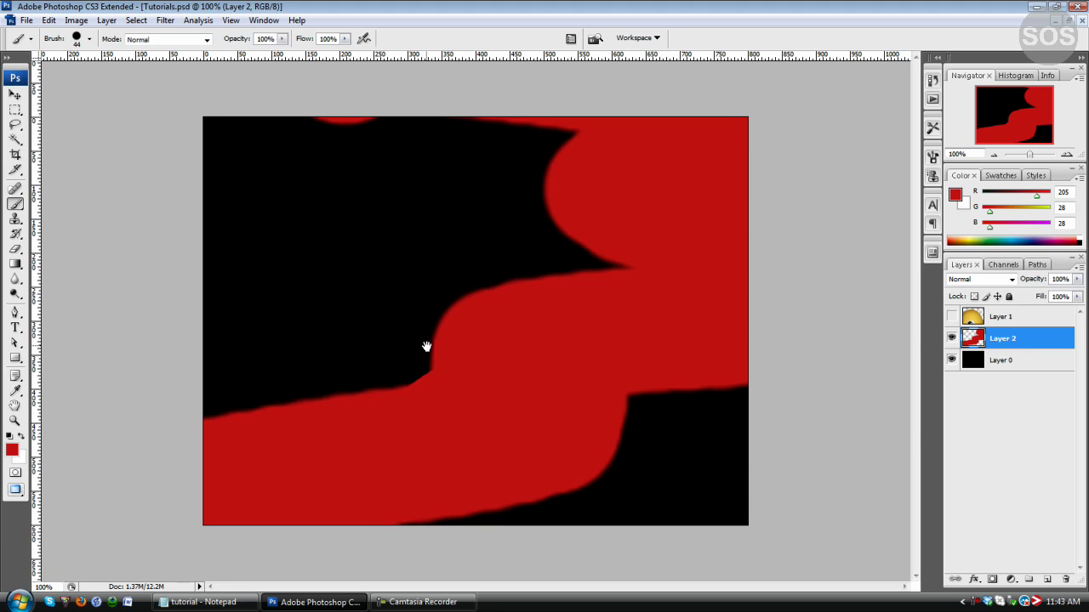
pyautogui.moveTo(414, 372); pyautogui.dragTo(462, 323)
pyautogui.moveTo(358, 418)
pyautogui.mouseDown()
pyautogui.moveTo(428, 326)
pyautogui.moveTo(413, 374)
pyautogui.moveTo(348, 451)
pyautogui.mouseUp()
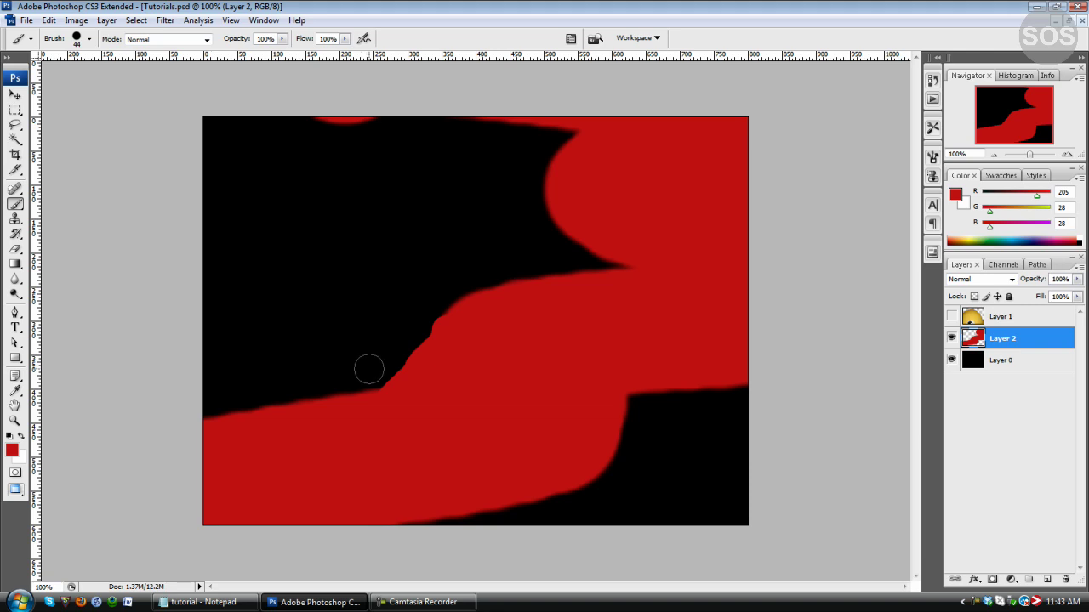
pyautogui.hotkey('ctrl', 'alt', 'z')
pyautogui.hotkey('ctrl', 'alt', 'z')
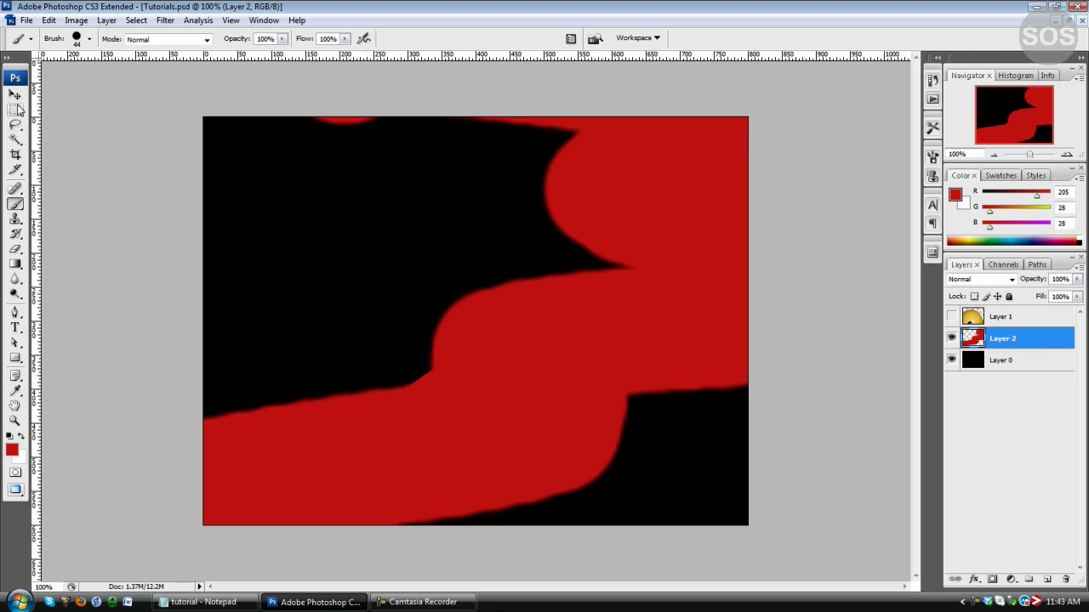
# Shift the red stroke up-right, then delete Layer 1 and Layer 2 together
pyautogui.click(15, 95)
pyautogui.moveTo(292, 362); pyautogui.dragTo(468, 277)
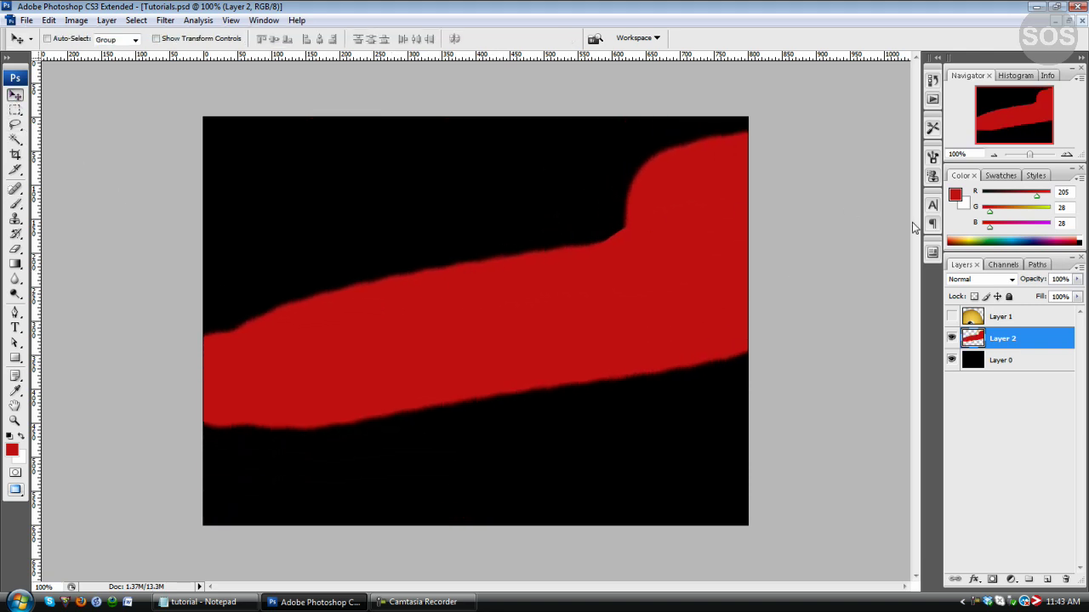
pyautogui.keyDown('shift'); pyautogui.click(1005, 319); pyautogui.keyUp('shift')
pyautogui.press('Delete')
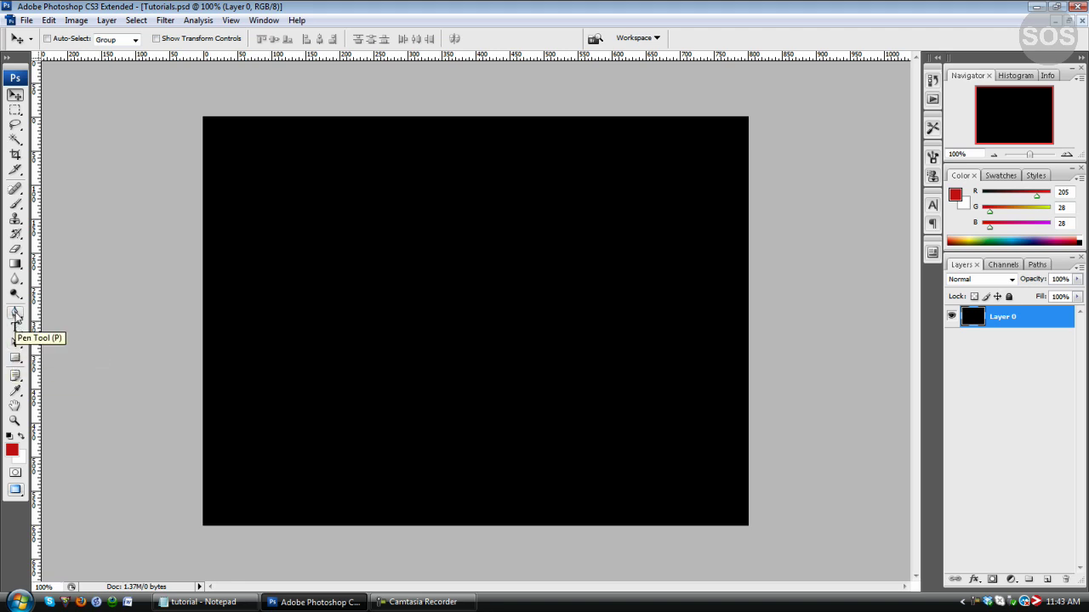
# Draw a red rectangle as a Shape Layers vector in the canvas centre, after undoing a Fill Pixels attempt
pyautogui.click(16, 357)
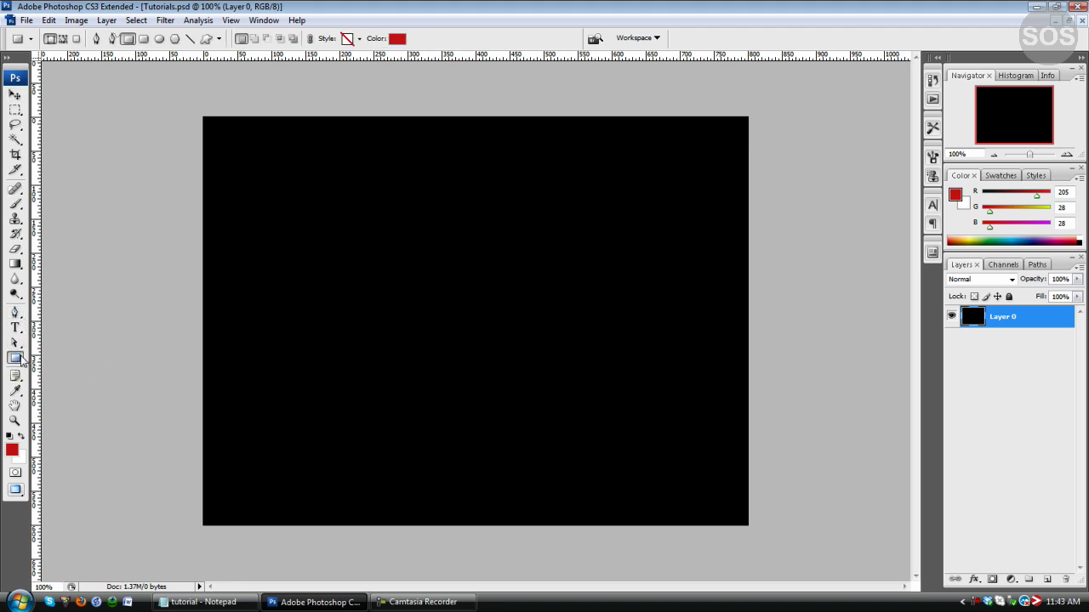
pyautogui.click(78, 39)
pyautogui.moveTo(371, 232); pyautogui.dragTo(533, 368)
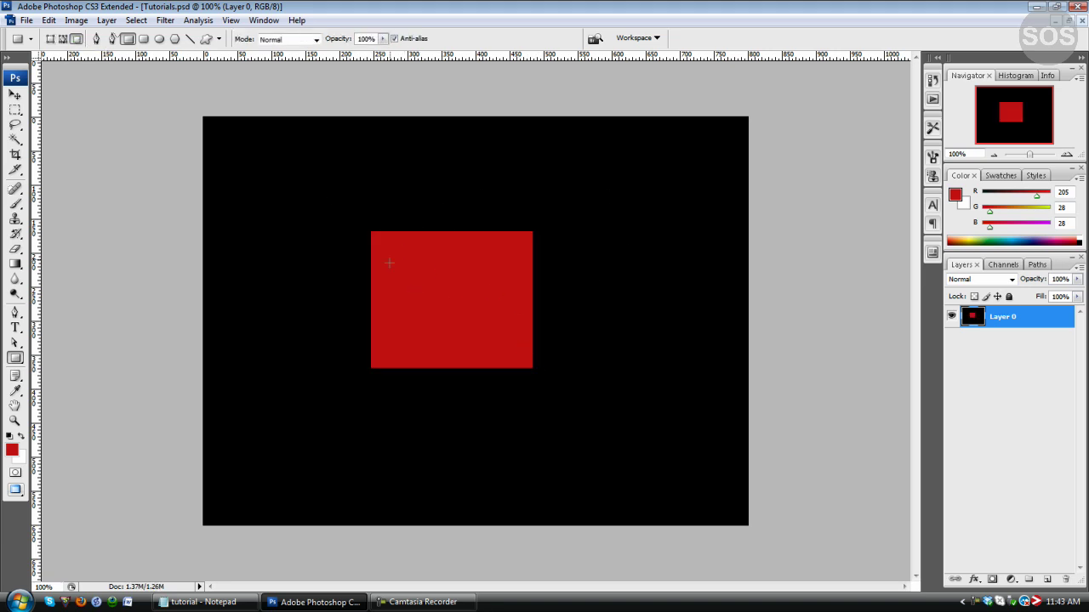
pyautogui.hotkey('ctrl', 'z')
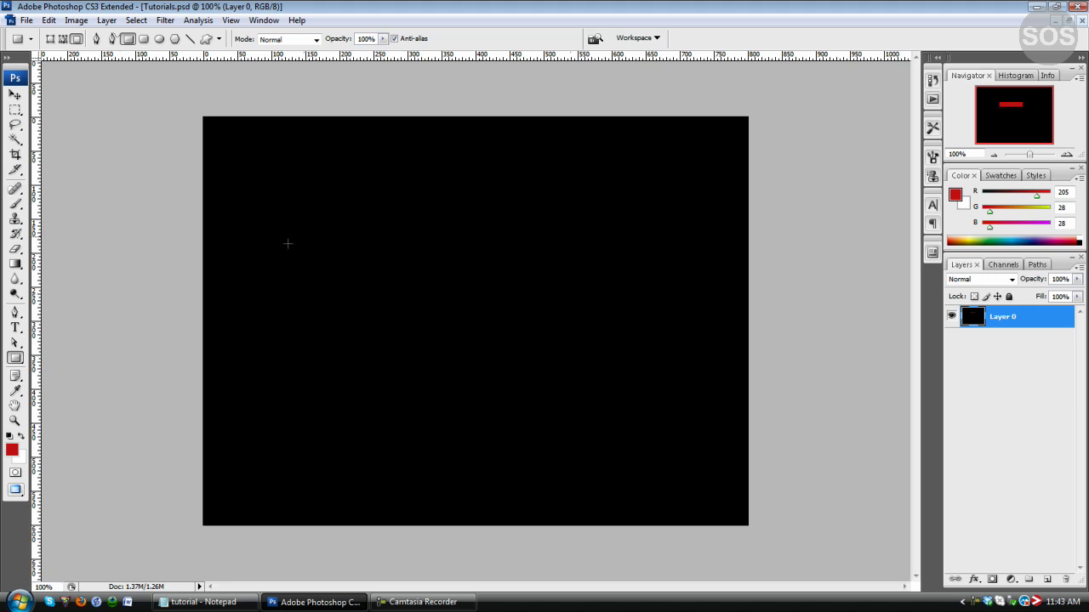
pyautogui.click(50, 40)
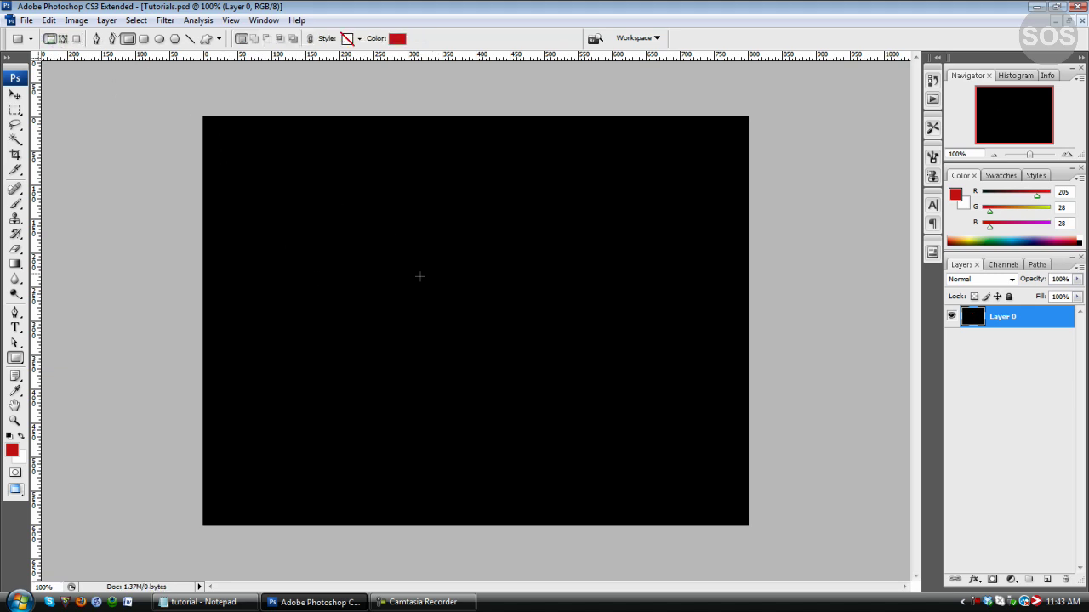
pyautogui.moveTo(368, 249); pyautogui.dragTo(559, 384)
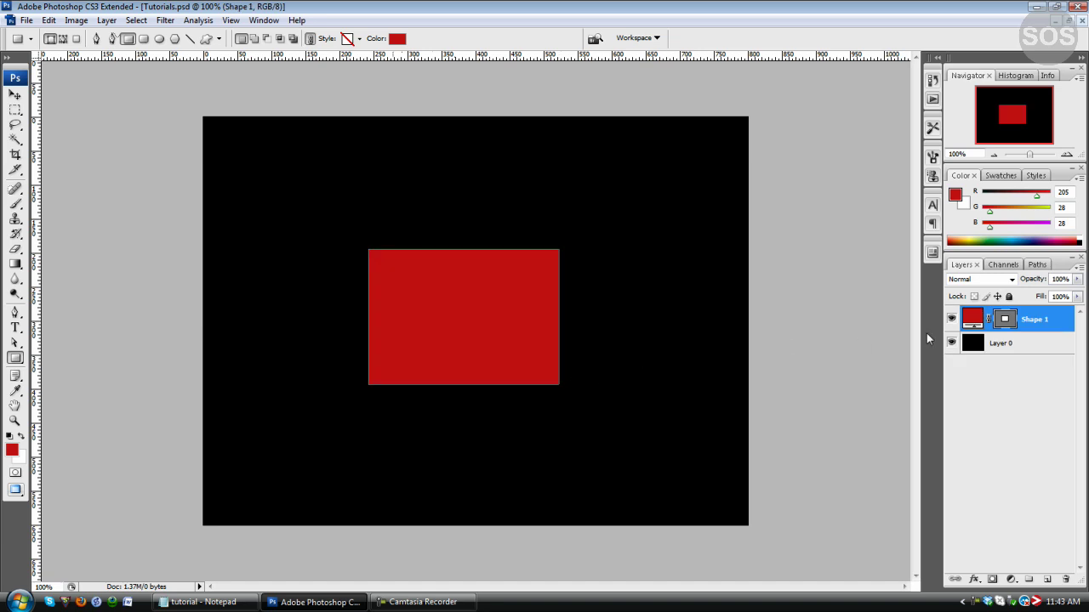
# Nudge the red rectangle up and right, then show its vector mask path outline
pyautogui.click(1007, 318)
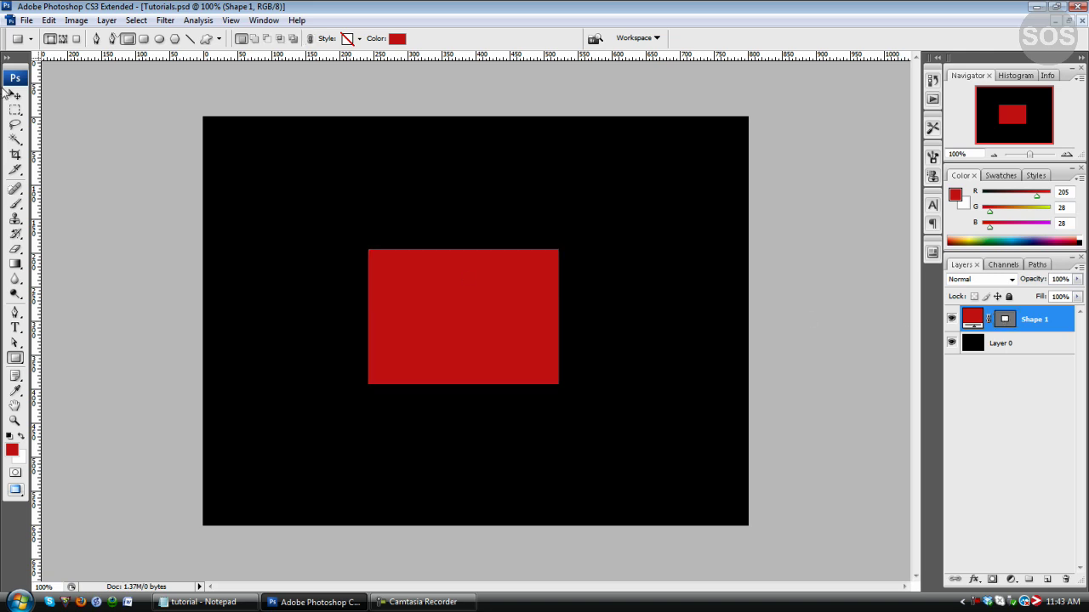
pyautogui.click(15, 97)
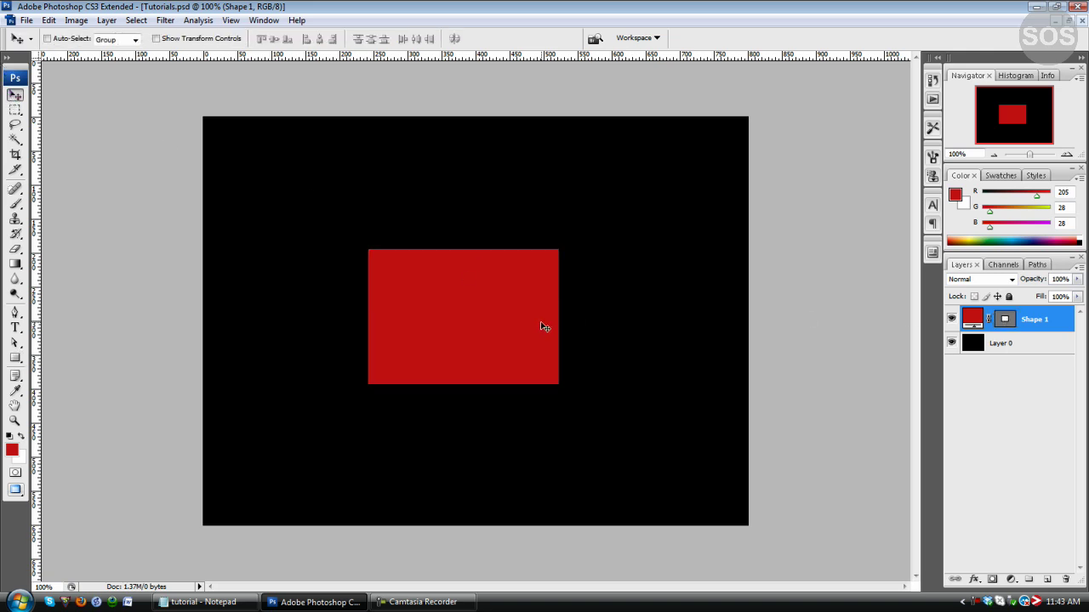
pyautogui.moveTo(542, 326); pyautogui.dragTo(558, 308)
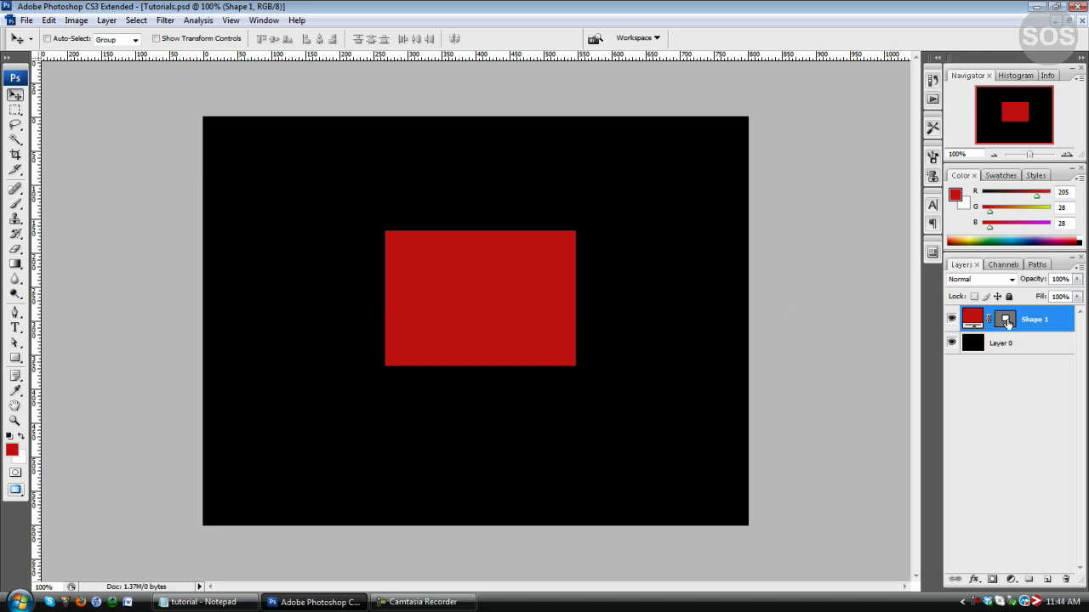
pyautogui.moveTo(1007, 320); pyautogui.dragTo(1001, 326)
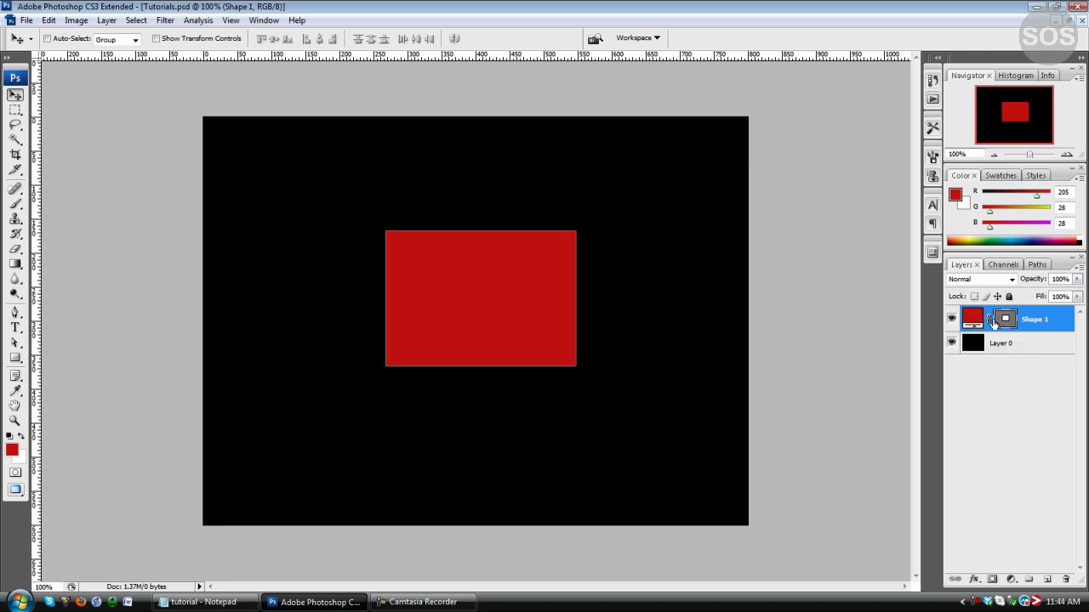
pyautogui.click(1017, 319)
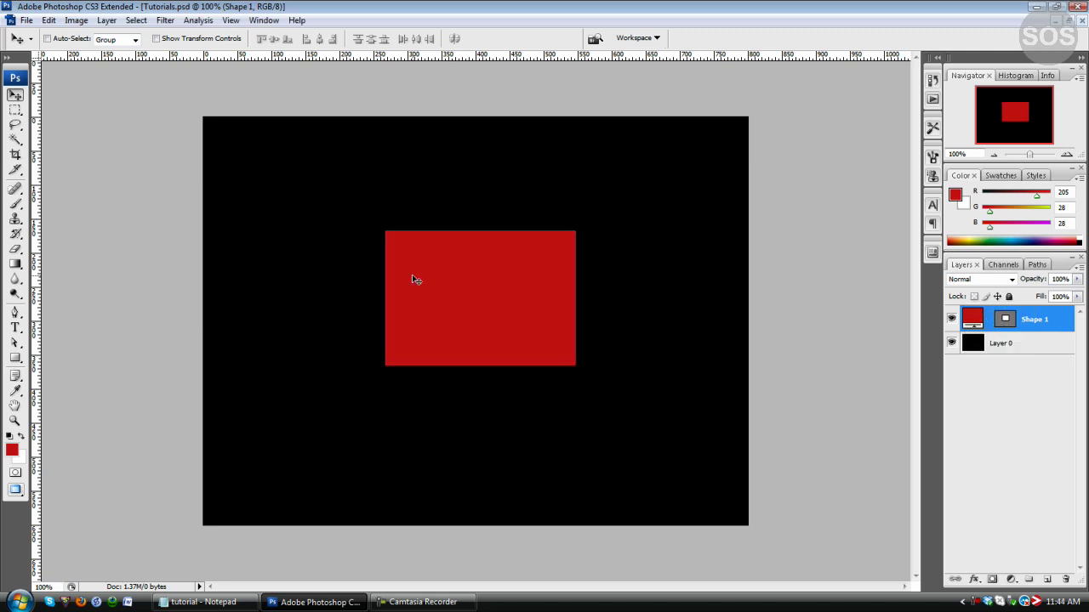
pyautogui.click(1006, 321)
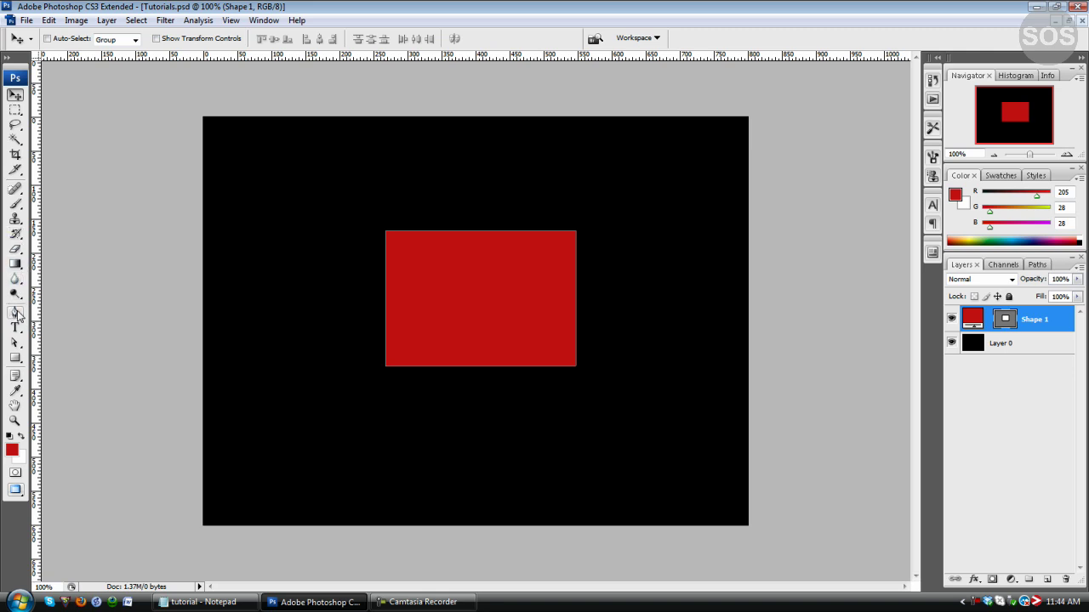
# Slide the rectangle's bottom edge left into a parallelogram and move it down-right
pyautogui.click(14, 343)
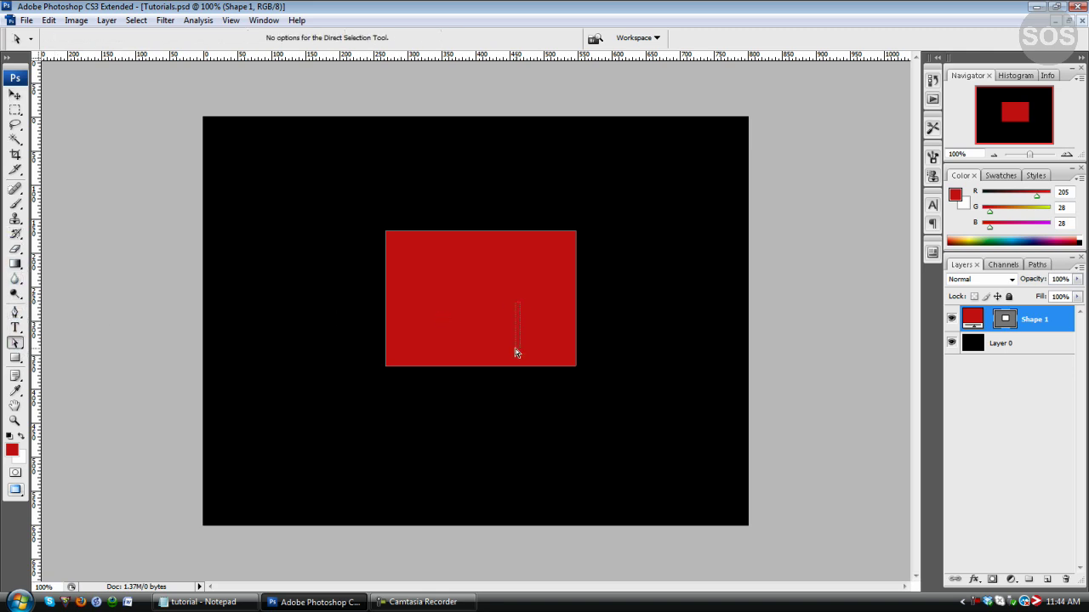
pyautogui.moveTo(499, 366); pyautogui.dragTo(441, 403)
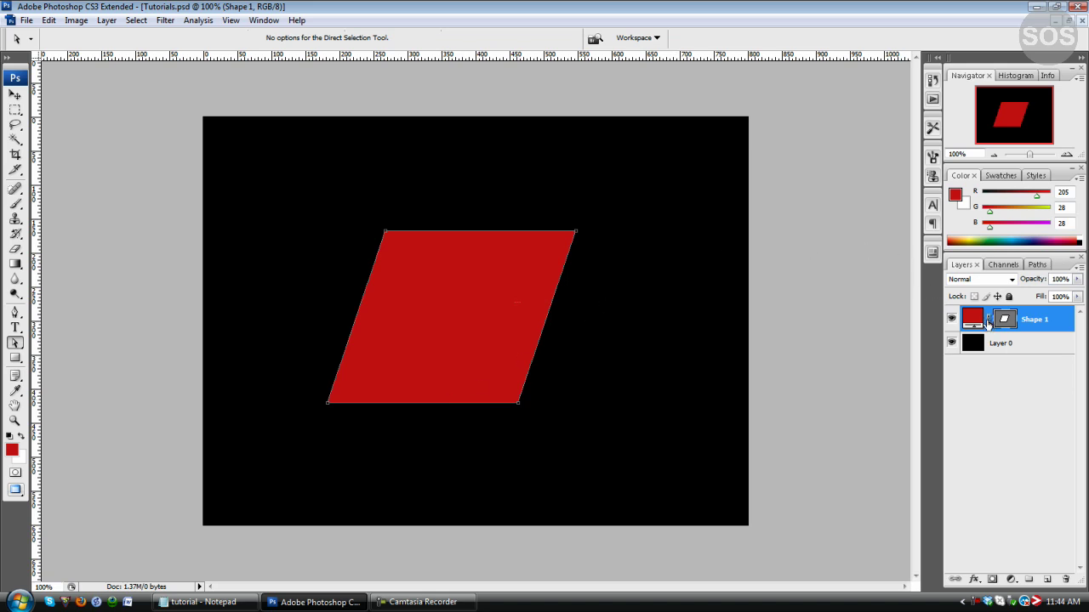
pyautogui.moveTo(444, 336); pyautogui.dragTo(531, 307)
pyautogui.click(15, 94)
pyautogui.moveTo(435, 303); pyautogui.dragTo(515, 352)
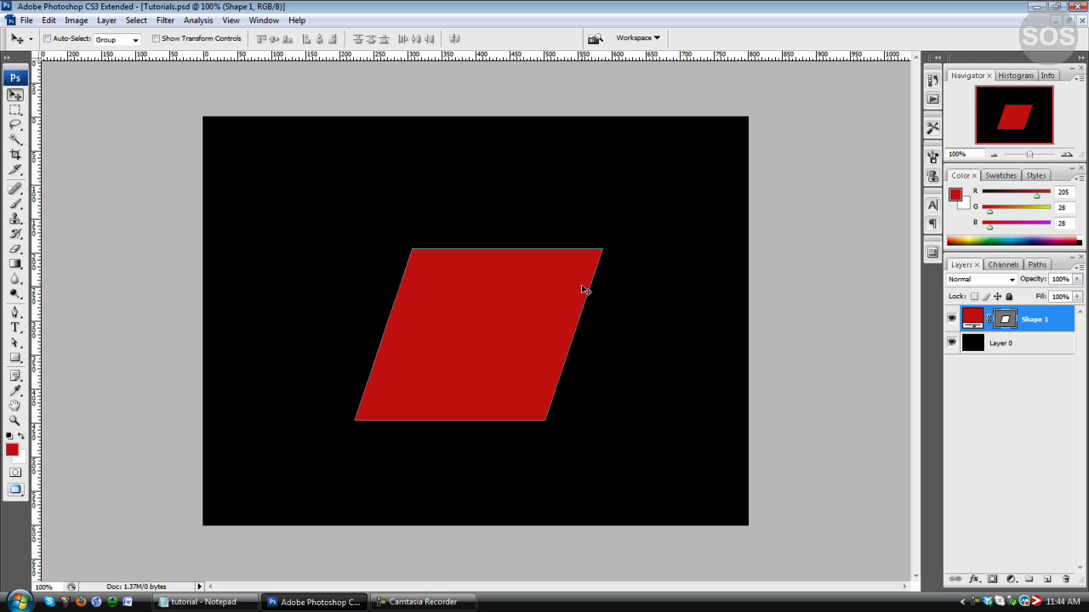
# Enlarge the parallelogram to about 480%, shift it down-right, commit, and select Layer 0
pyautogui.hotkey('ctrl', 't')
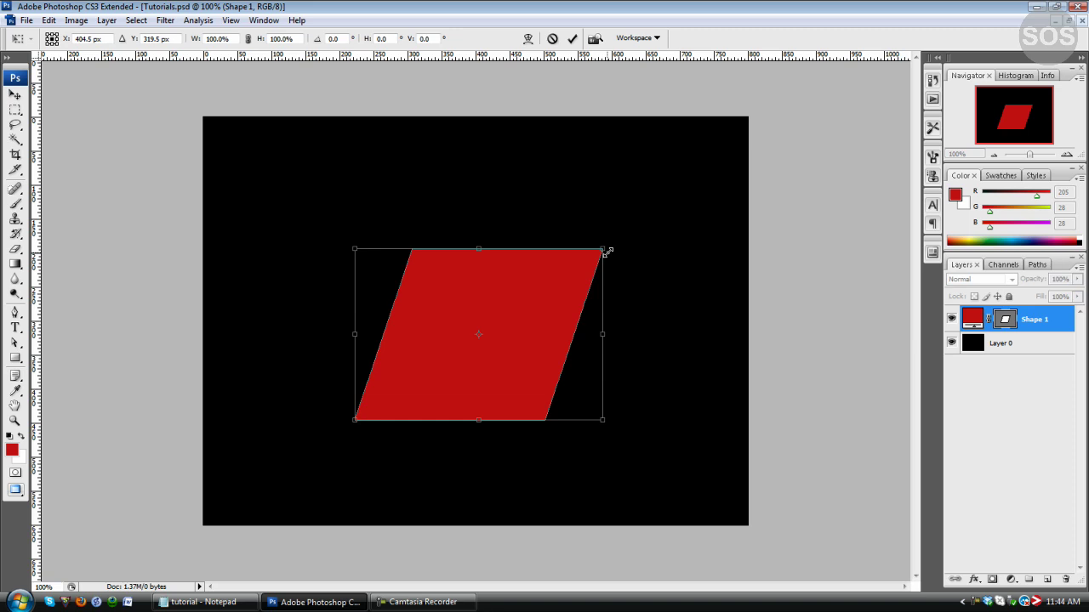
pyautogui.moveTo(606, 251); pyautogui.dragTo(989, 51)
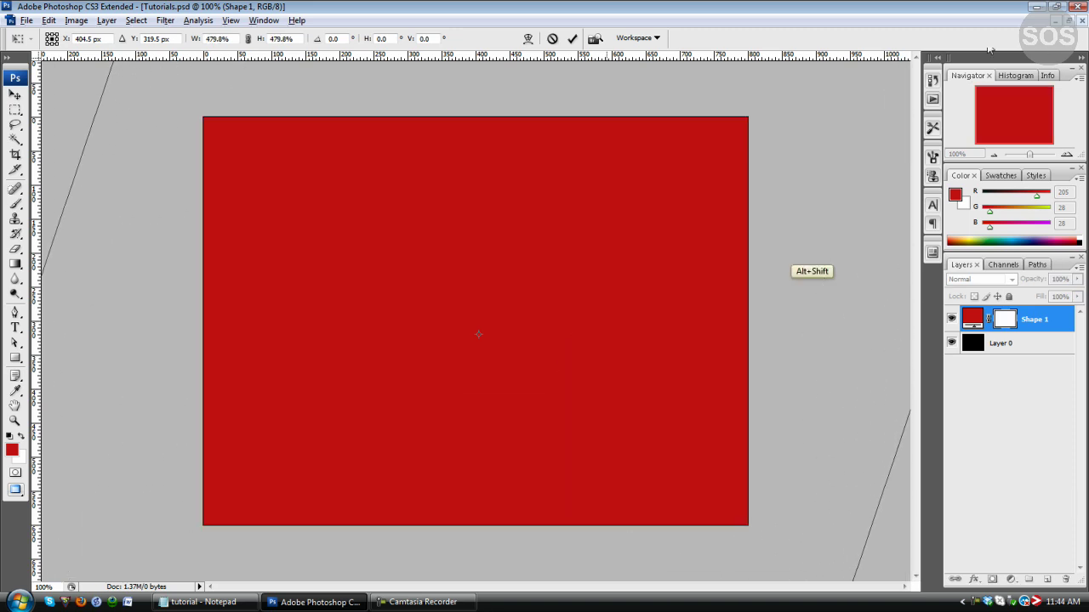
pyautogui.moveTo(310, 196); pyautogui.dragTo(457, 340)
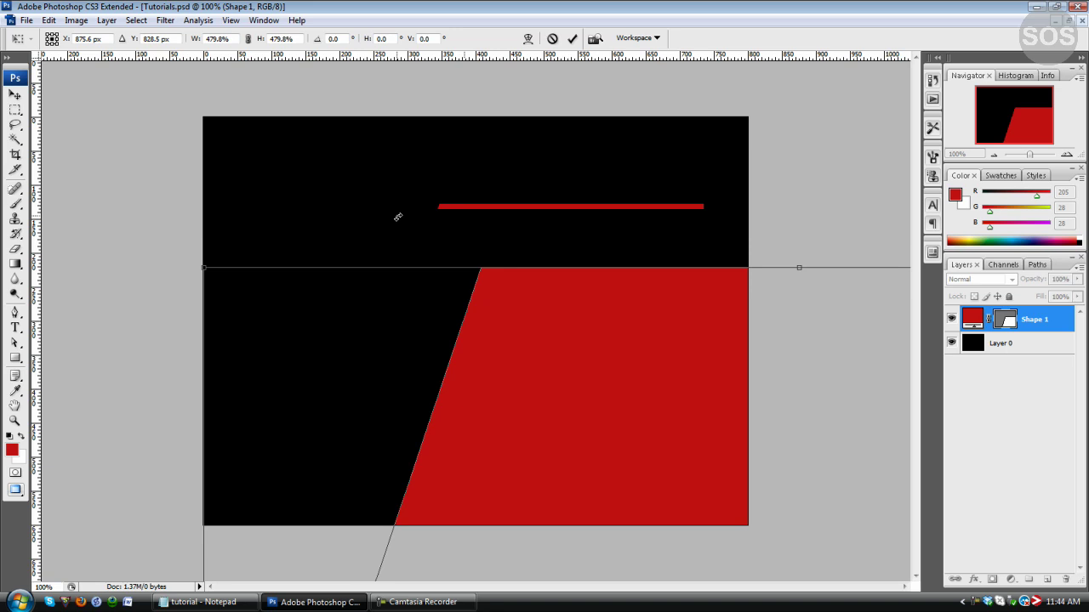
pyautogui.press('Return')
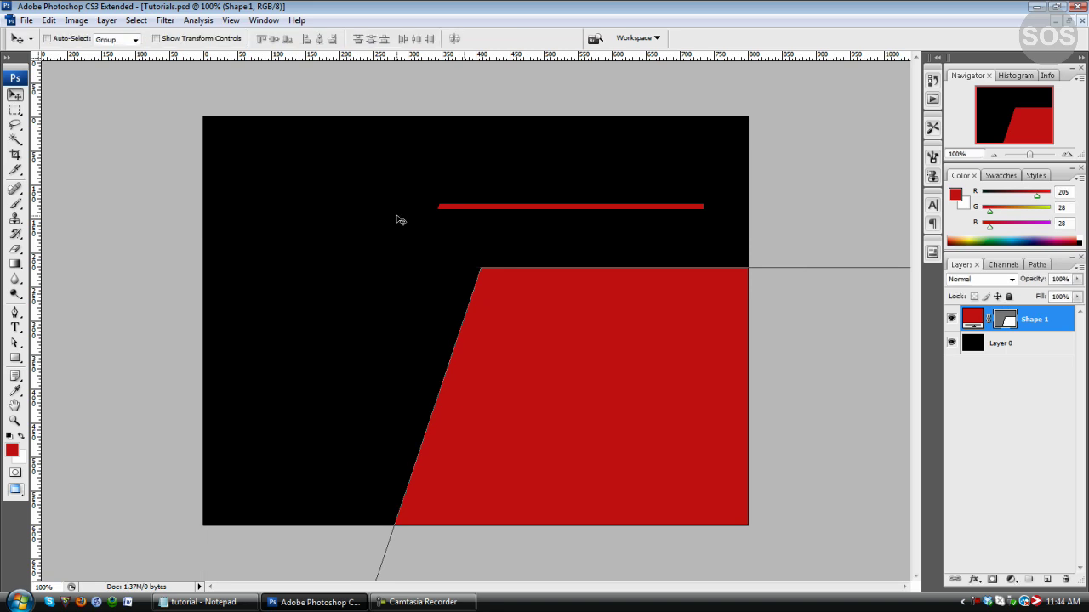
pyautogui.click(1008, 344)
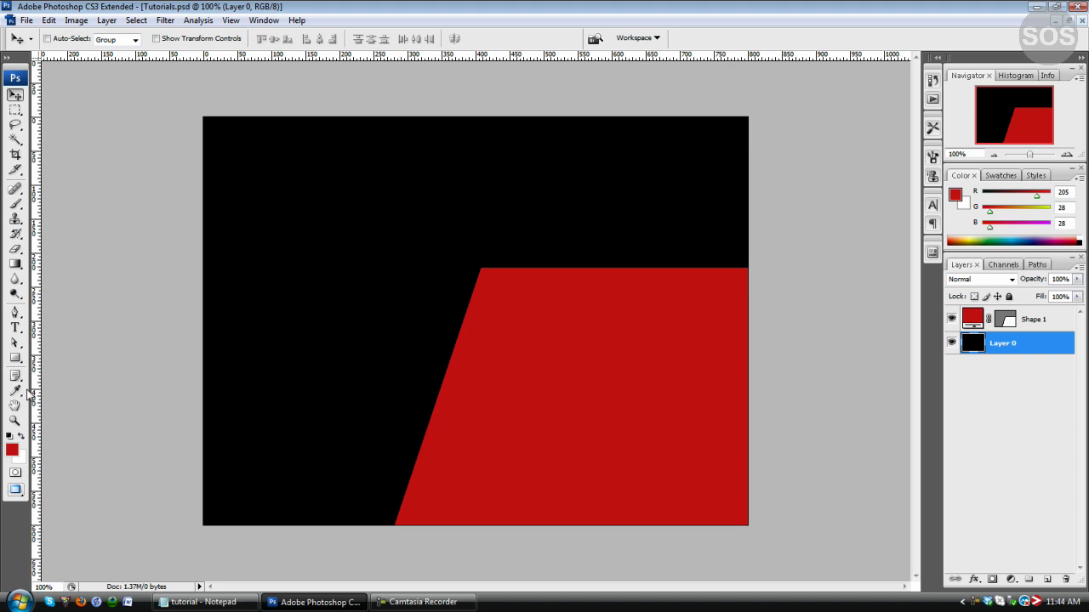
# Switch to the Custom Shape Tool, scroll through the preset shape library, then select the Shape 1 layer
pyautogui.click(16, 359)
pyautogui.moveTo(20, 364); pyautogui.dragTo(60, 374)
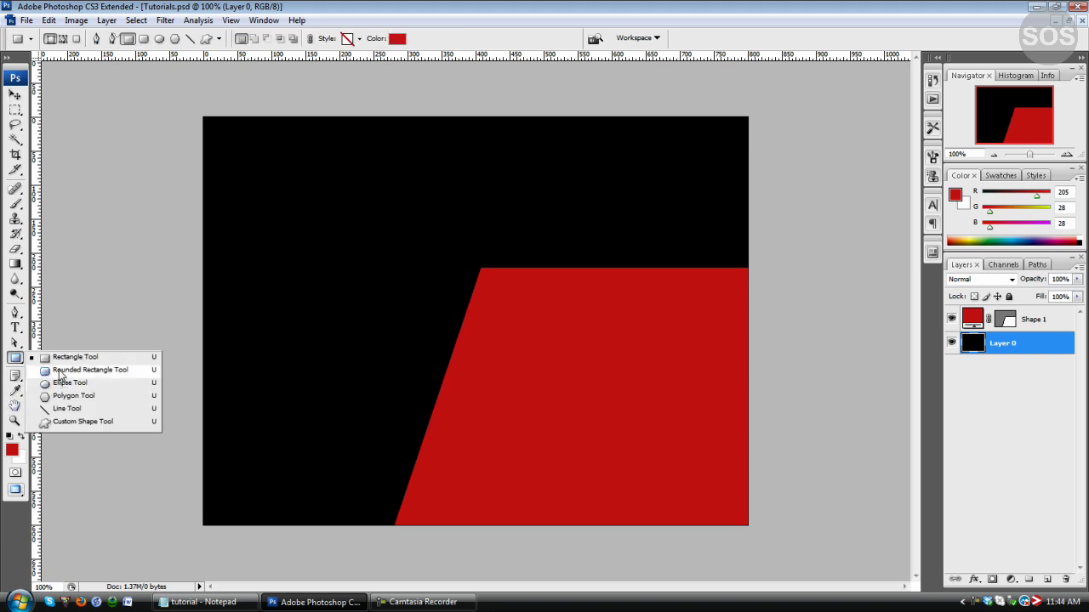
pyautogui.click(89, 422)
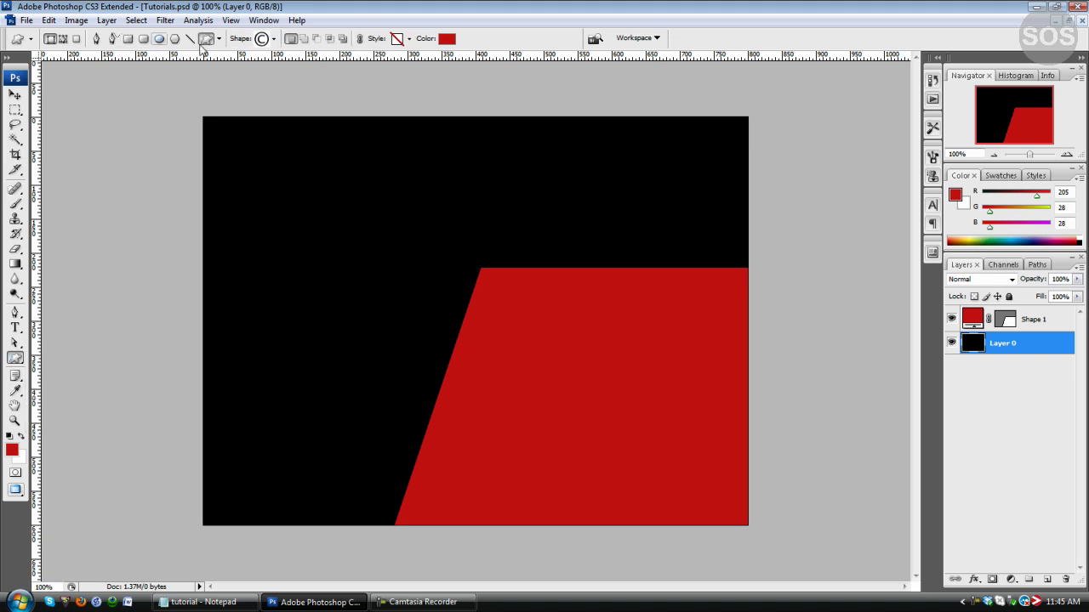
pyautogui.click(273, 39)
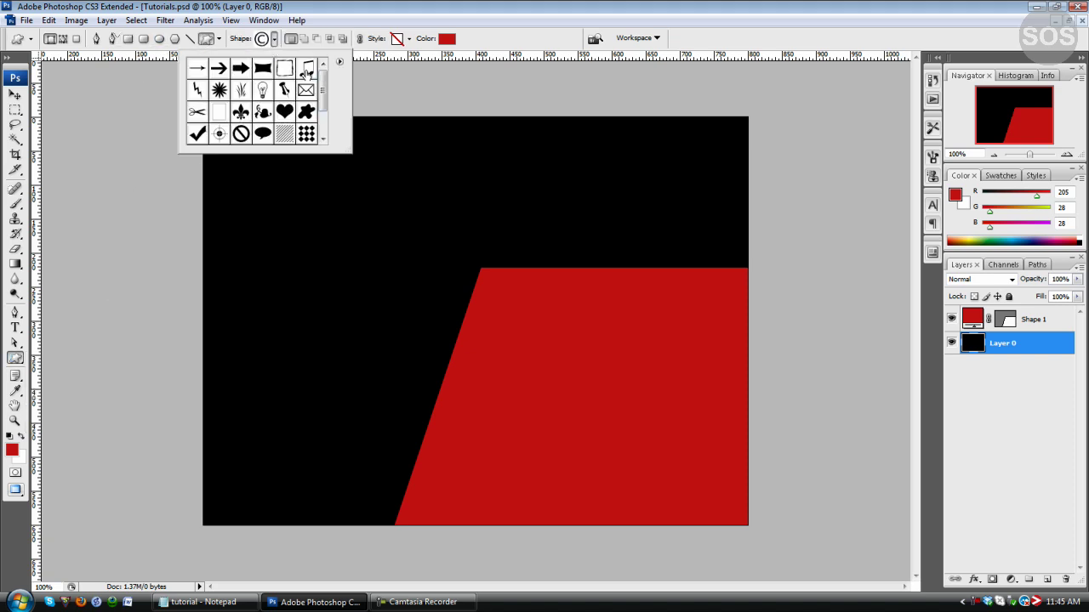
pyautogui.moveTo(323, 100); pyautogui.dragTo(324, 134)
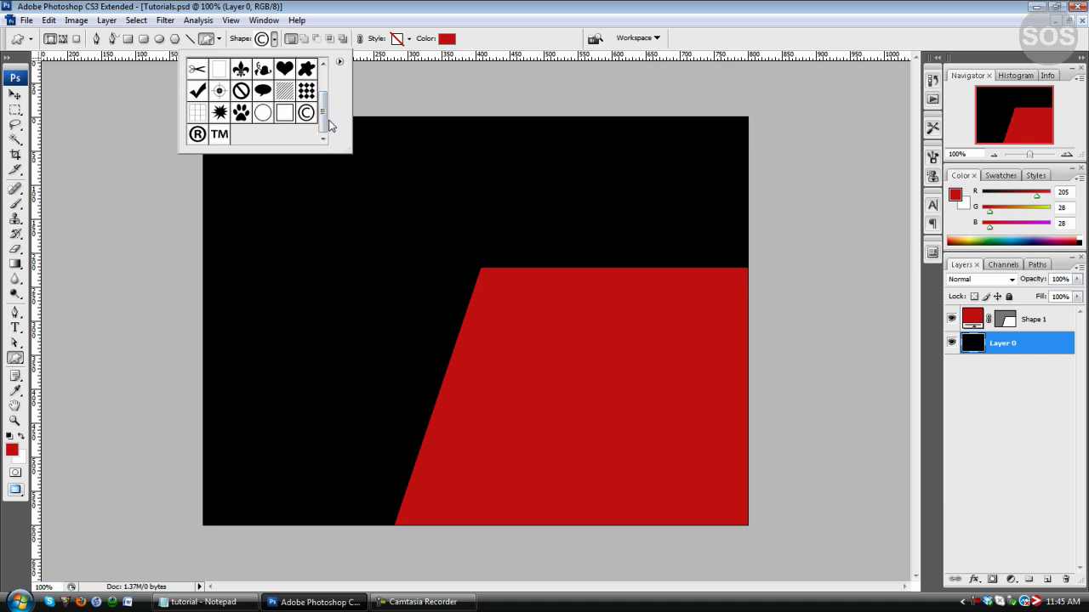
pyautogui.moveTo(323, 111); pyautogui.dragTo(324, 84)
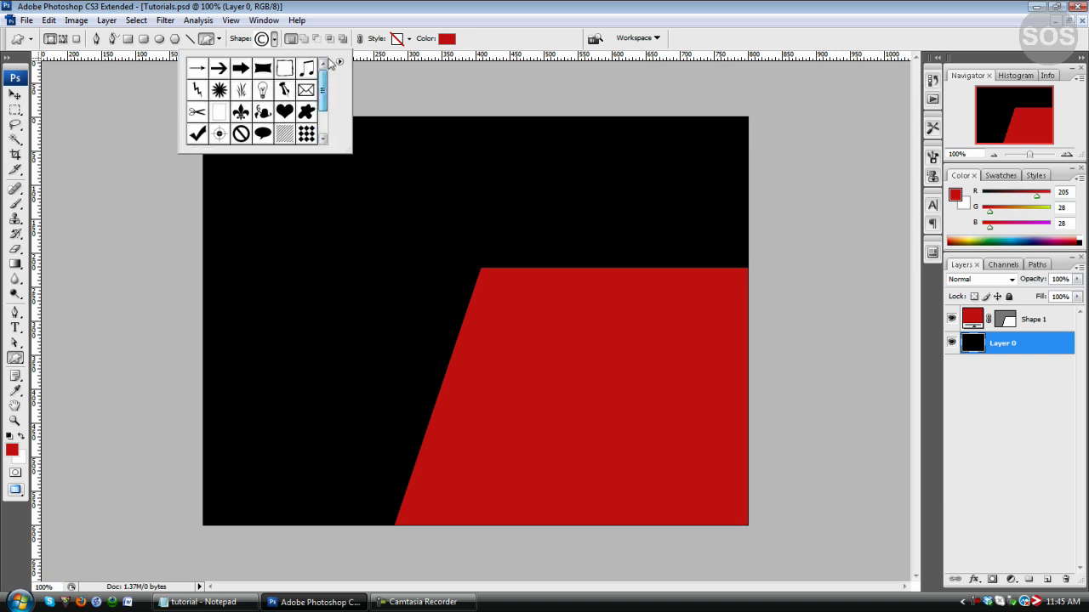
pyautogui.click(273, 38)
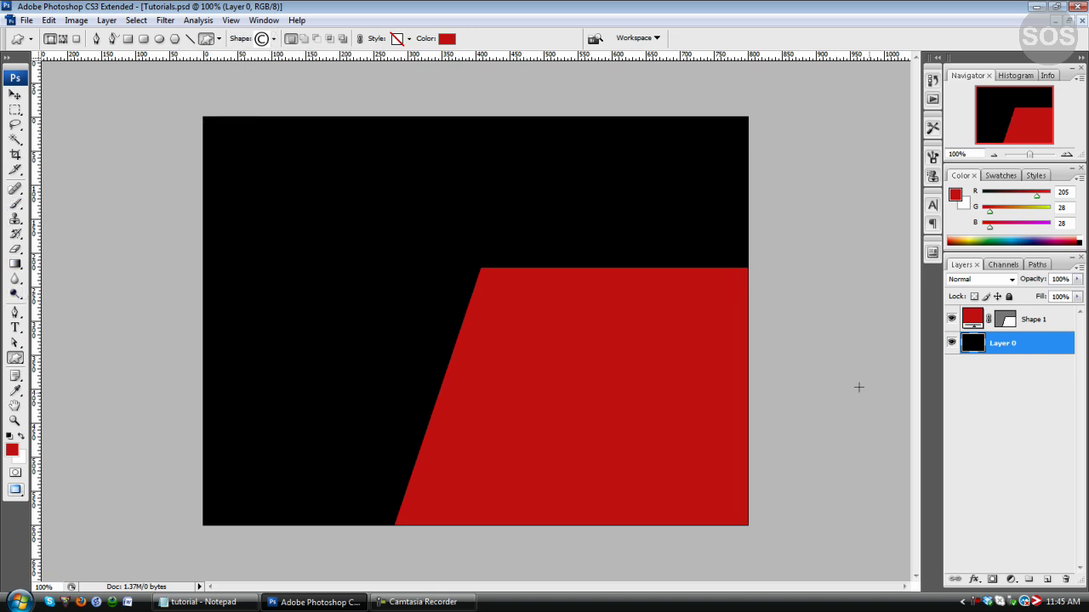
pyautogui.click(1037, 329)
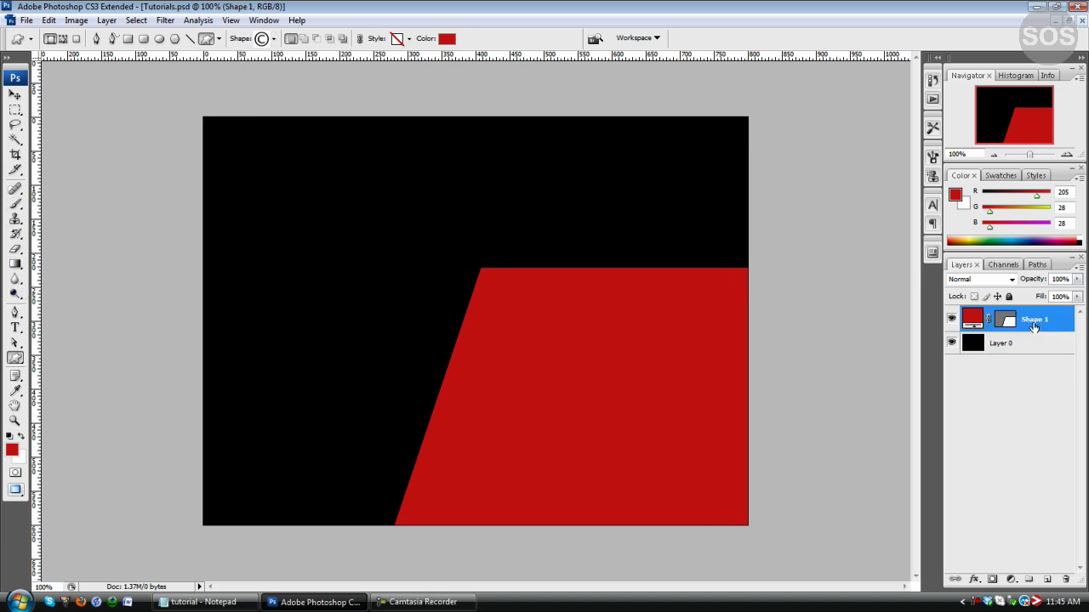
# Delete Shape 1 and draw a closed, curvy red Pen-tool shape in the canvas centre
pyautogui.moveTo(1036, 327); pyautogui.dragTo(1065, 580)
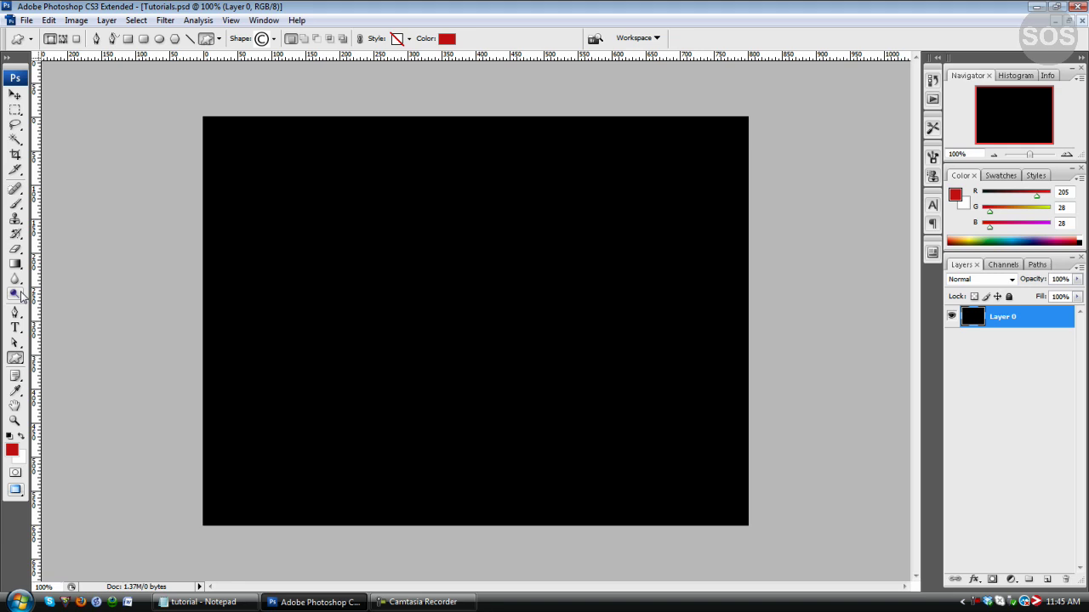
pyautogui.click(14, 313)
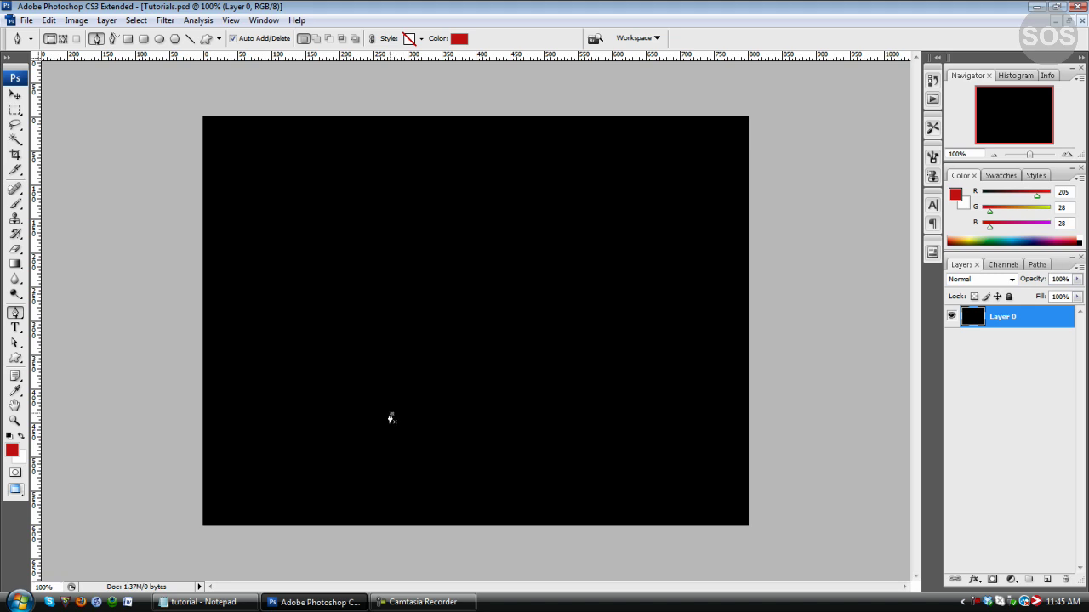
pyautogui.moveTo(391, 414); pyautogui.dragTo(418, 284)
pyautogui.moveTo(468, 248); pyautogui.dragTo(689, 342)
pyautogui.moveTo(555, 310); pyautogui.dragTo(496, 304)
pyautogui.moveTo(481, 354); pyautogui.dragTo(391, 364)
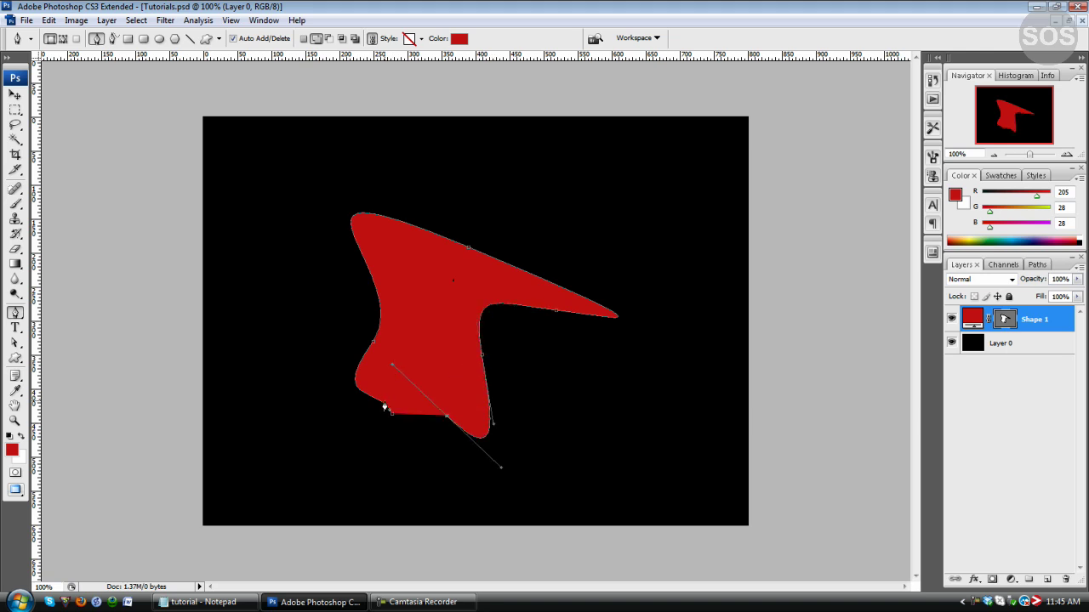
pyautogui.moveTo(393, 420); pyautogui.dragTo(423, 418)
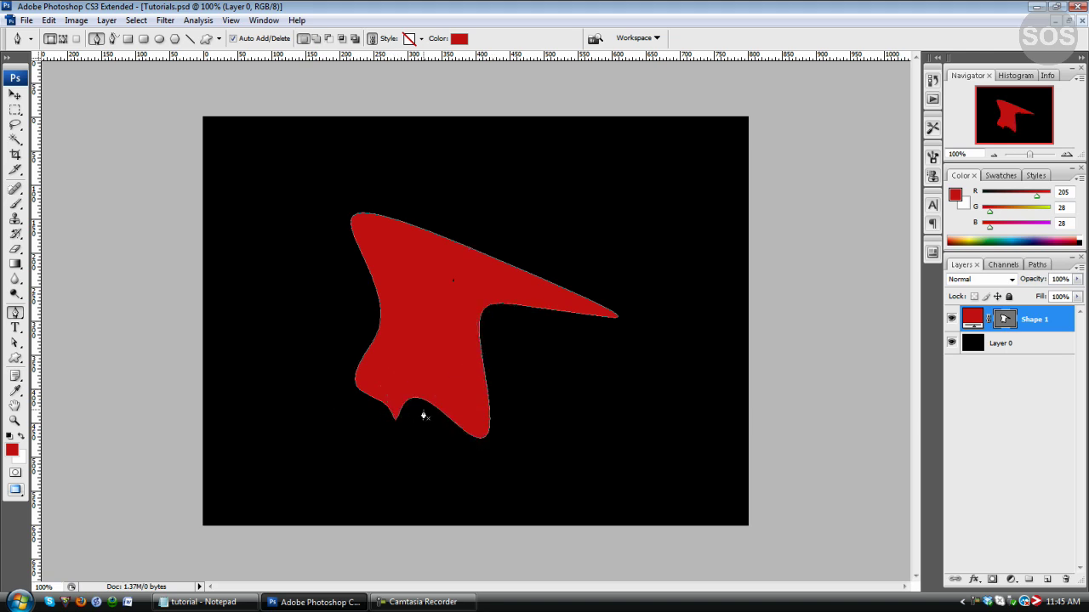
# Reveal the shape's anchors and drag direction handles to reshape its lower right curves
pyautogui.keyDown('ctrl'); pyautogui.click(418, 404); pyautogui.keyUp('ctrl')
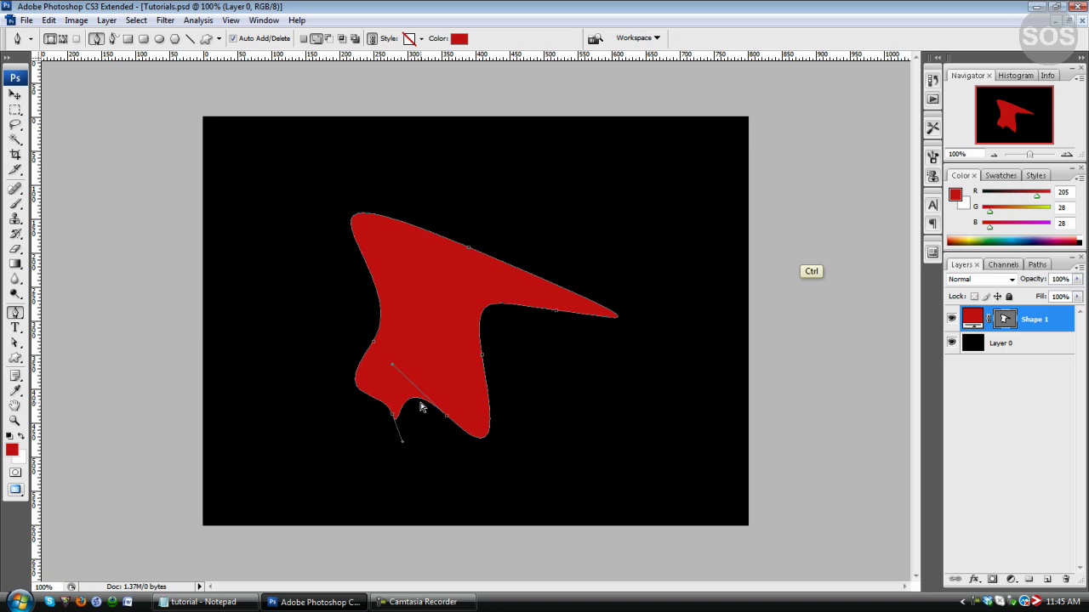
pyautogui.keyDown('ctrl'); pyautogui.click(447, 419); pyautogui.keyUp('ctrl')
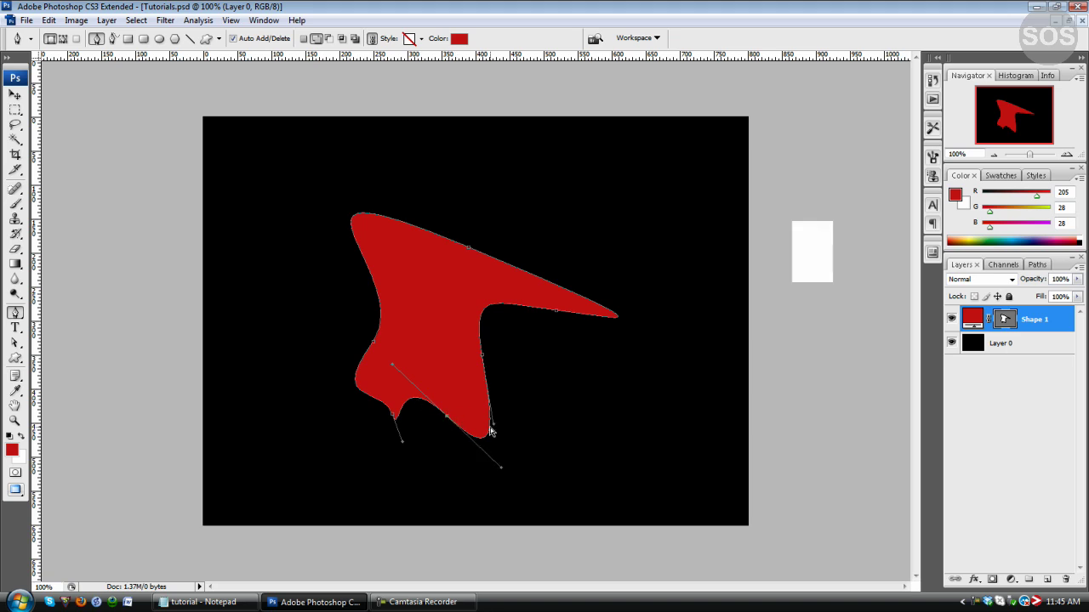
pyautogui.keyDown('ctrl'); pyautogui.click(484, 357); pyautogui.keyUp('ctrl')
pyautogui.moveTo(494, 428); pyautogui.dragTo(420, 315)
pyautogui.moveTo(482, 354); pyautogui.dragTo(482, 380)
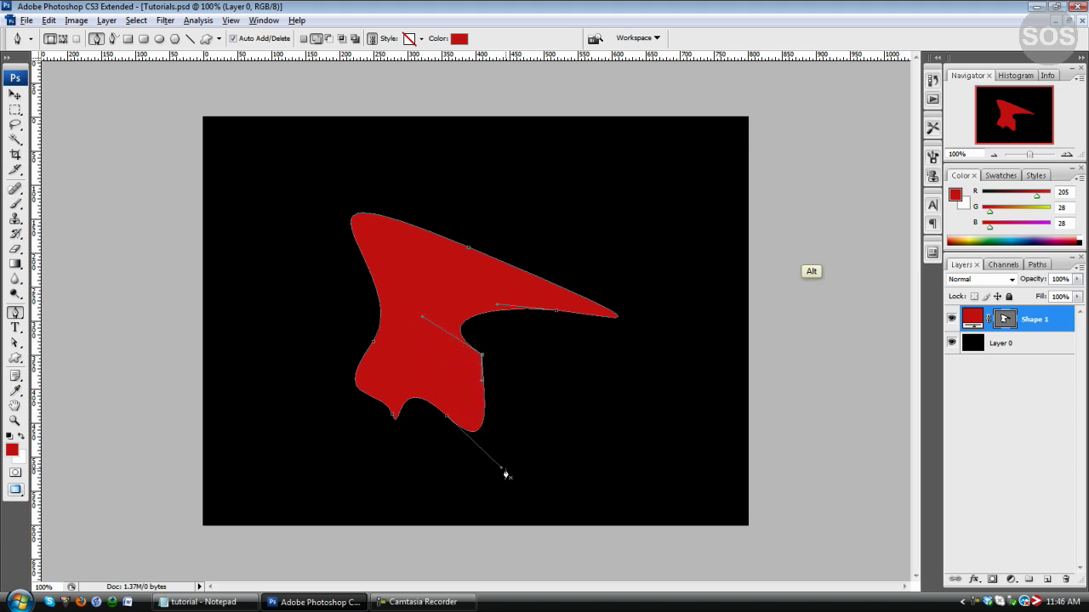
pyautogui.moveTo(502, 470); pyautogui.dragTo(473, 393)
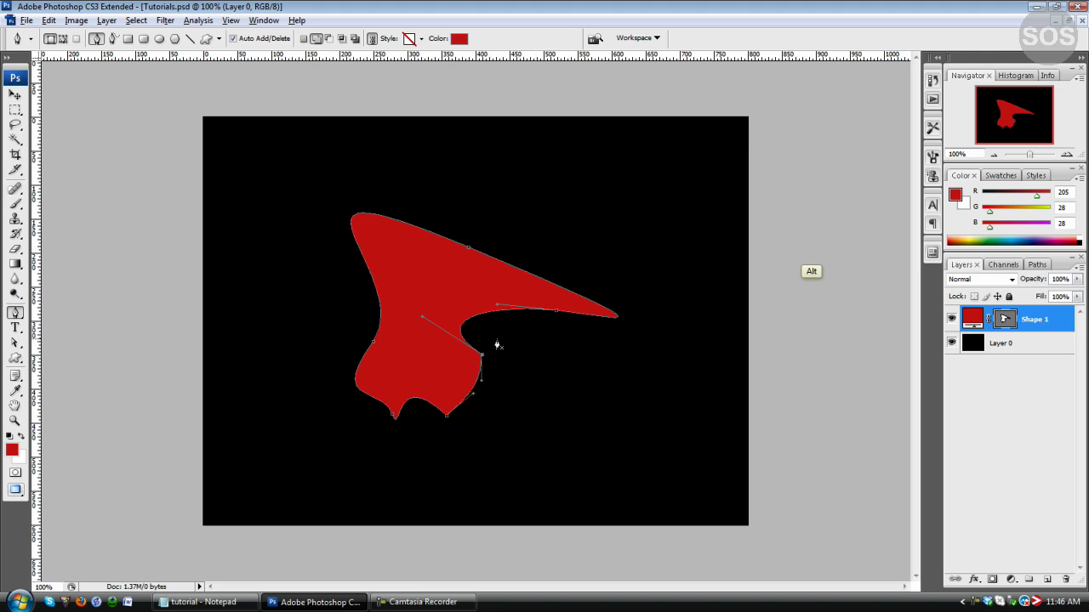
# Draw a second rounded red Pen shape below the first shape's right tip
pyautogui.moveTo(557, 363); pyautogui.dragTo(655, 431)
pyautogui.moveTo(665, 370); pyautogui.dragTo(663, 323)
pyautogui.moveTo(600, 344); pyautogui.dragTo(553, 369)
# Close the Shape 2 outline, scale it up proportionally and move it toward the lower right
pyautogui.click(563, 359)
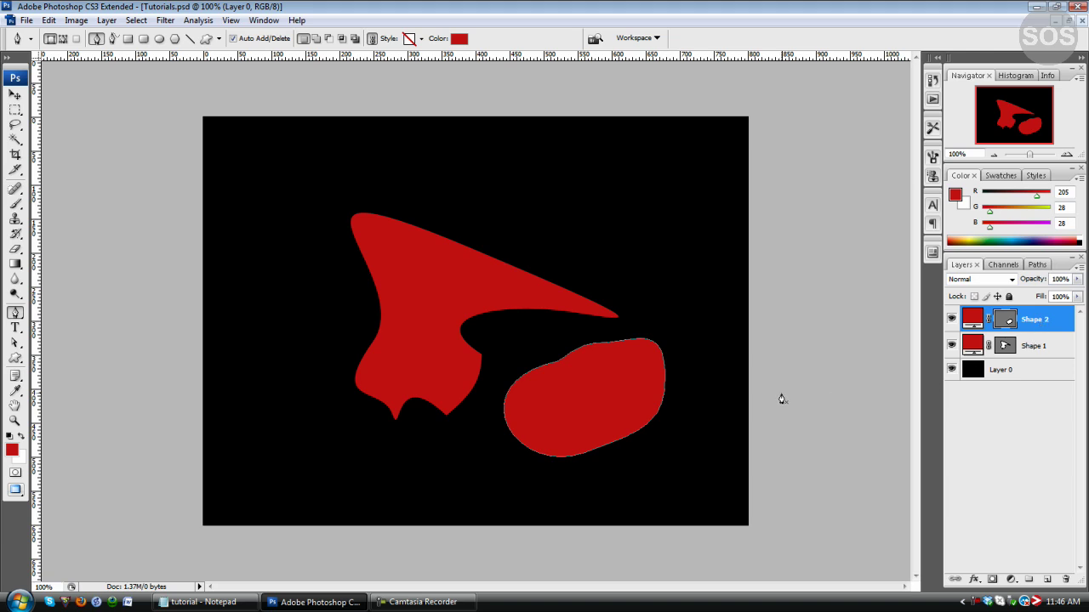
pyautogui.hotkey('ctrl', 't')
pyautogui.moveTo(517, 332); pyautogui.dragTo(34, 68)
pyautogui.moveTo(389, 307); pyautogui.dragTo(608, 467)
pyautogui.press('Return')
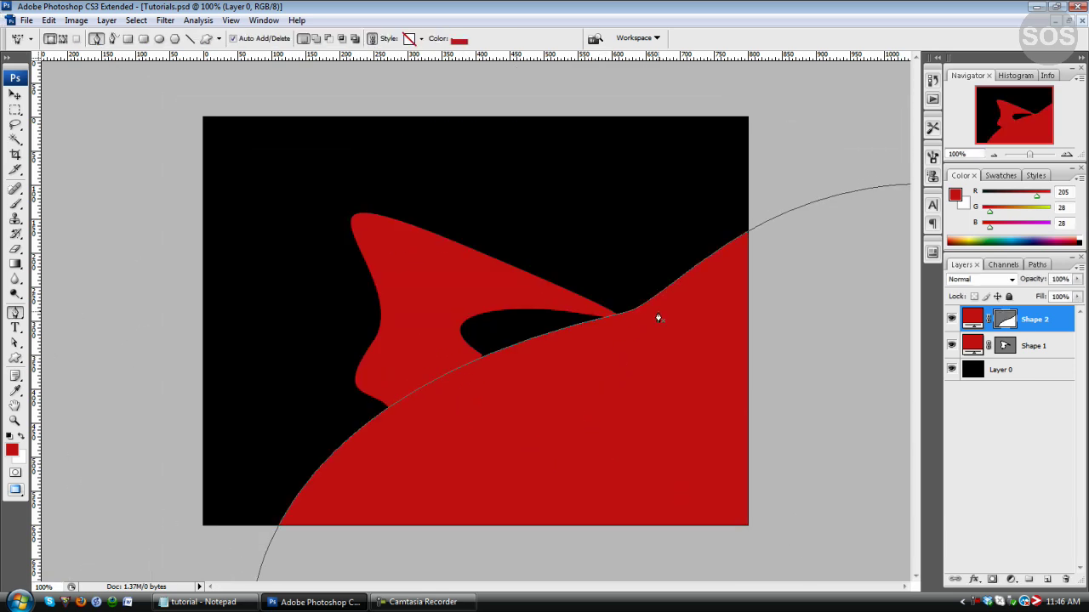
# Deselect the Shape 2 layer and undo an accidentally started third shape
pyautogui.click(1014, 391)
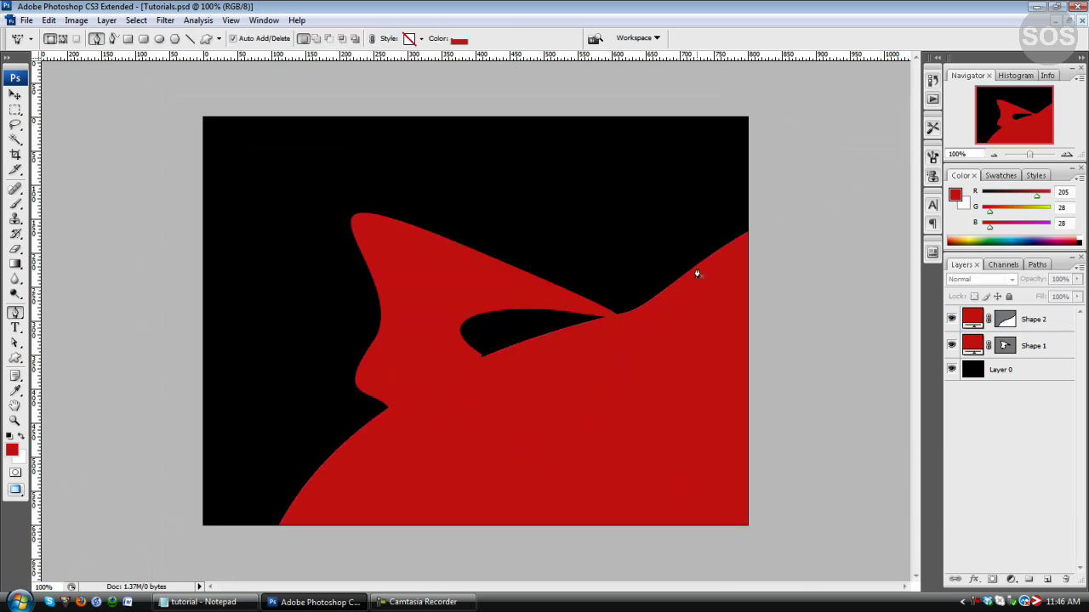
pyautogui.moveTo(697, 273); pyautogui.dragTo(678, 293)
pyautogui.hotkey('ctrl', 'z')
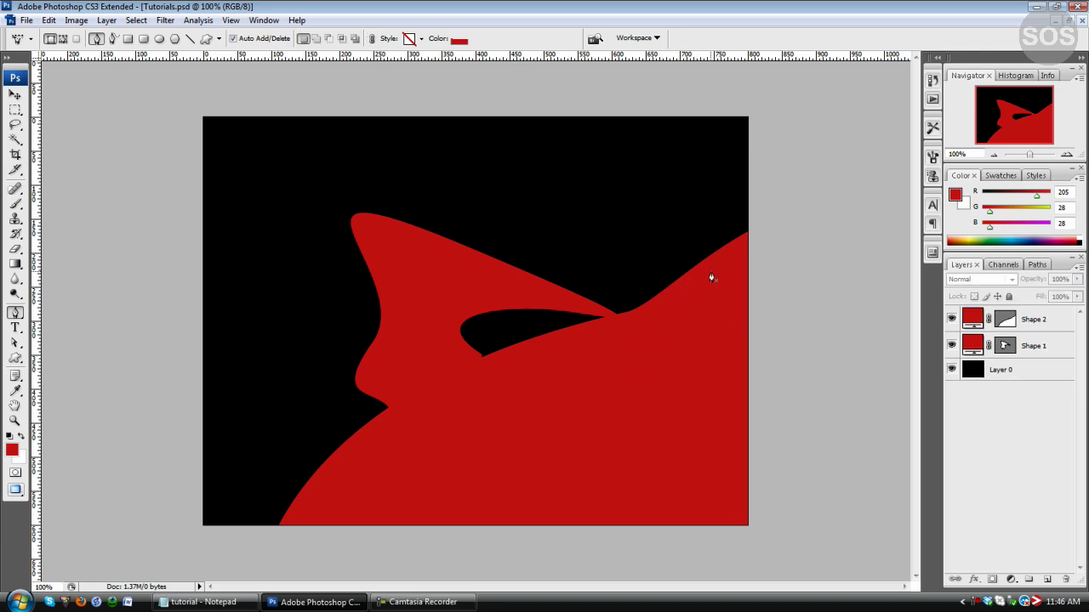